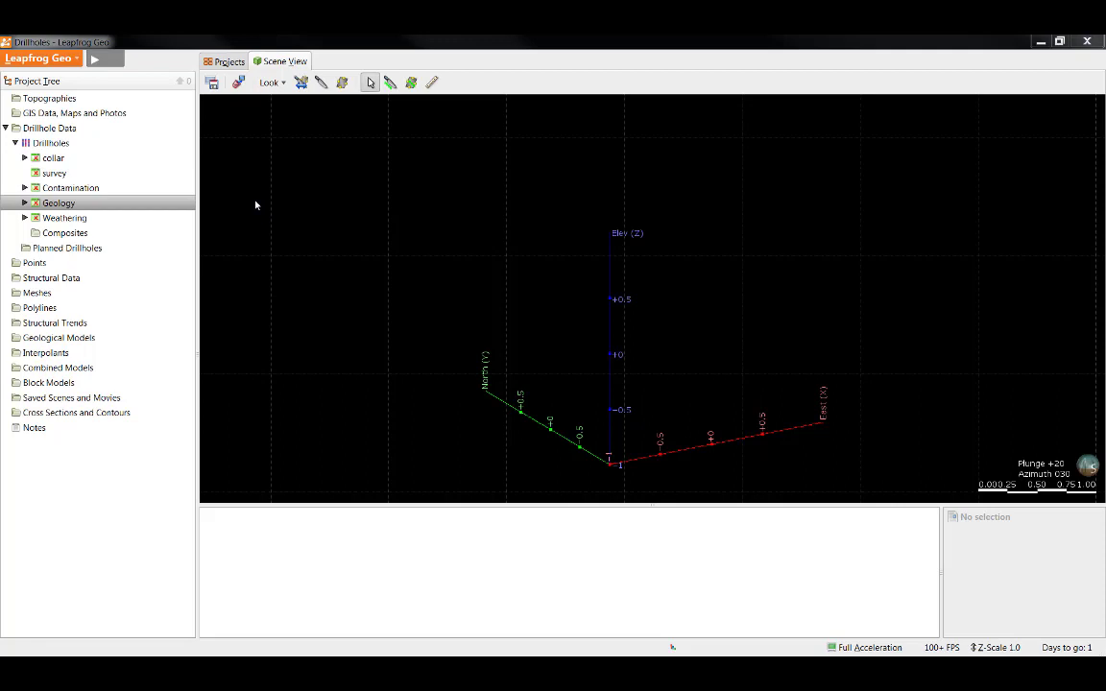
Display the Geology drillhole table in the 3D scene and view the drillholes from a flatter angle
left_click_drag(172, 204, 437, 237)
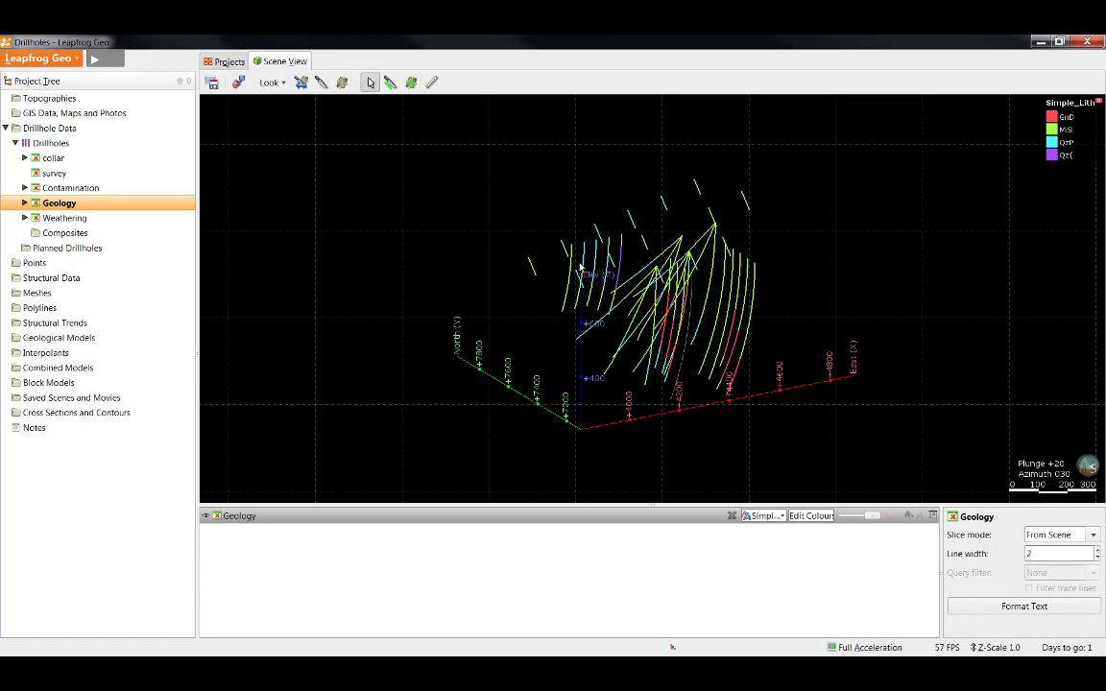
left_click_drag(553, 274, 526, 274)
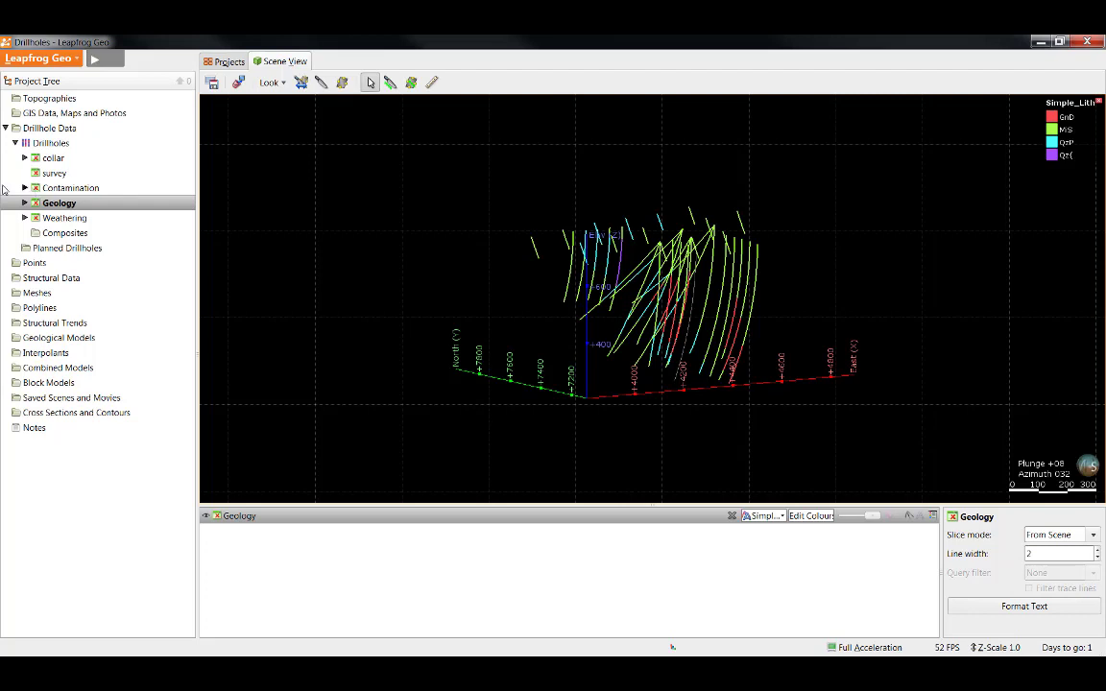
Expand the Contamination table under Drillholes in the project tree
right_click(63, 152)
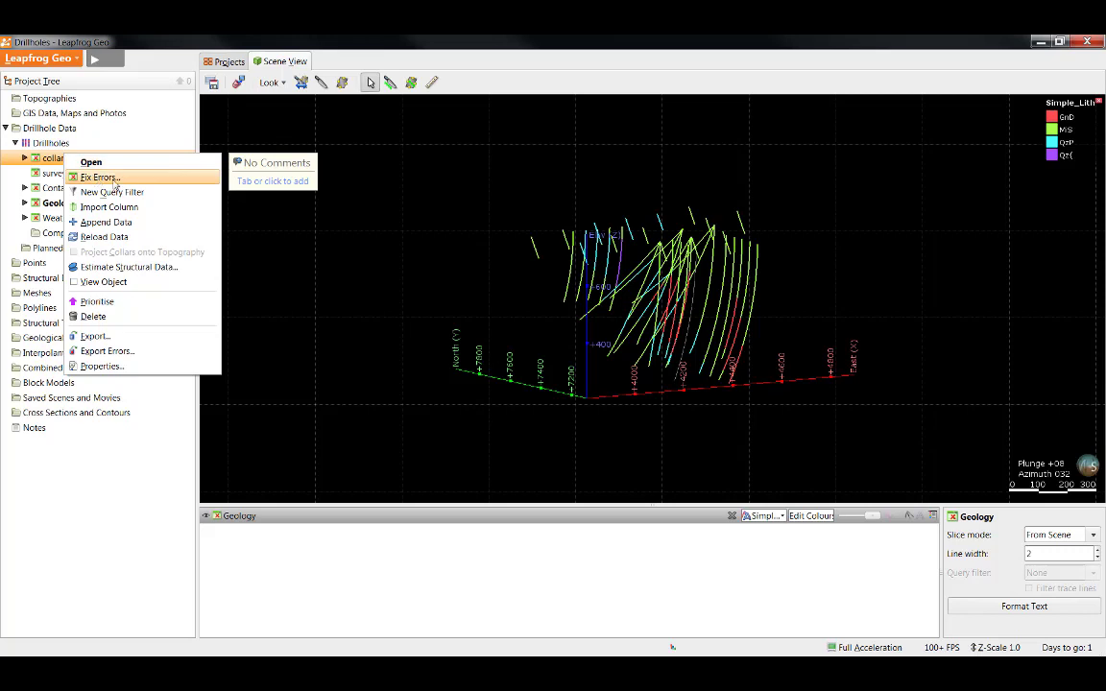
left_click(25, 188)
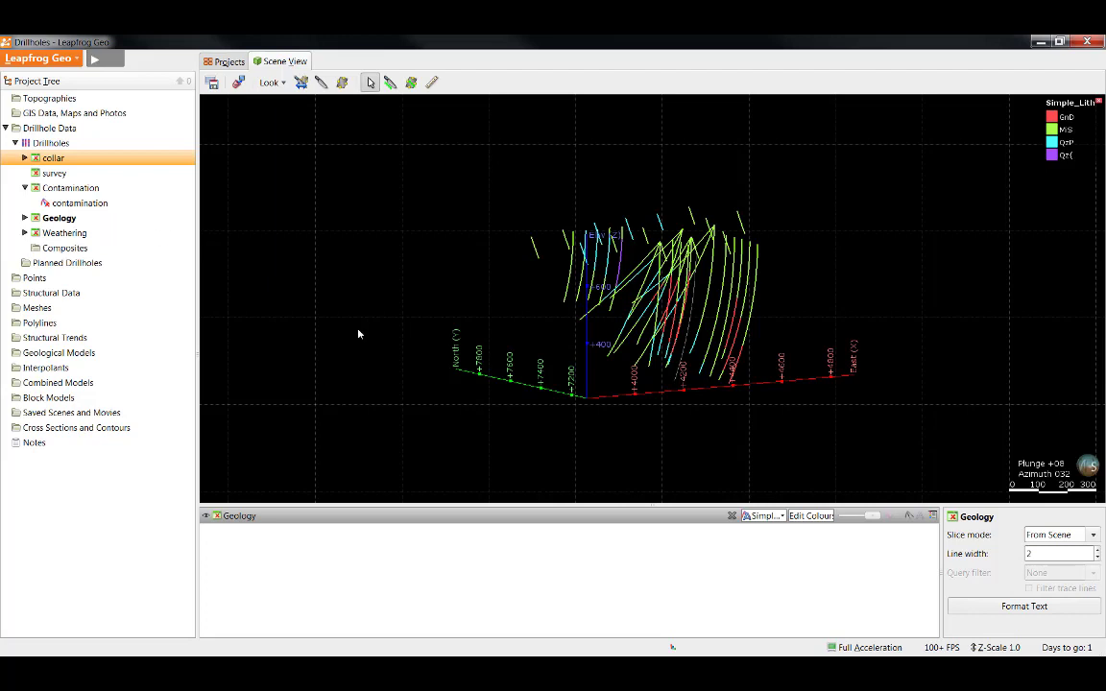
right_click(139, 145)
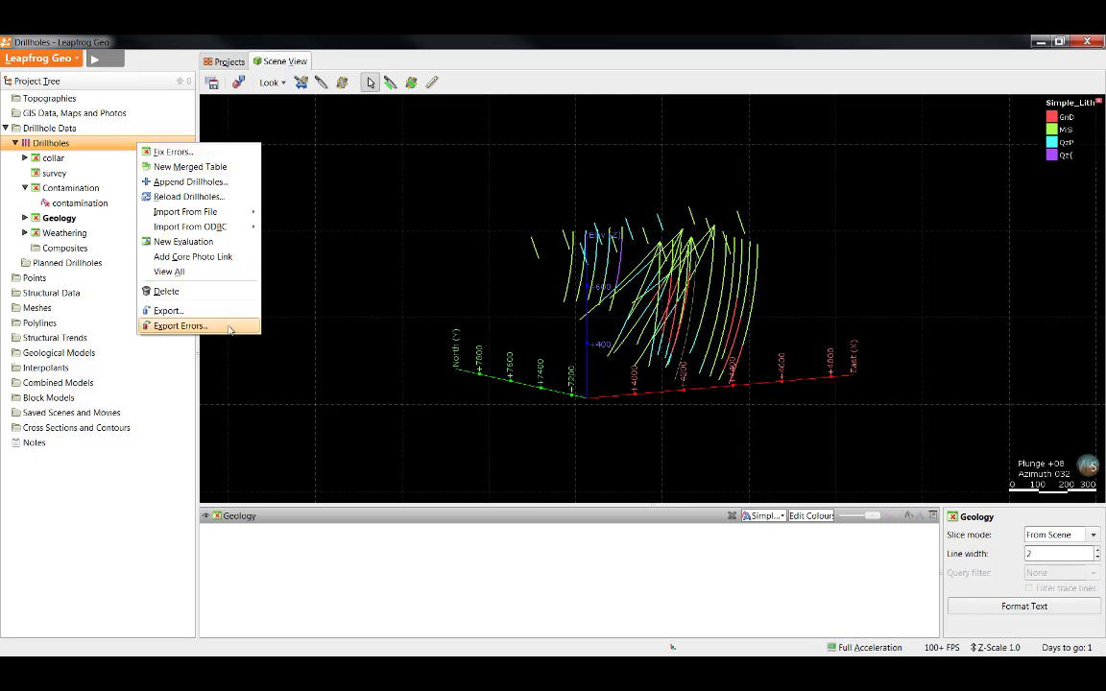
left_click(62, 163)
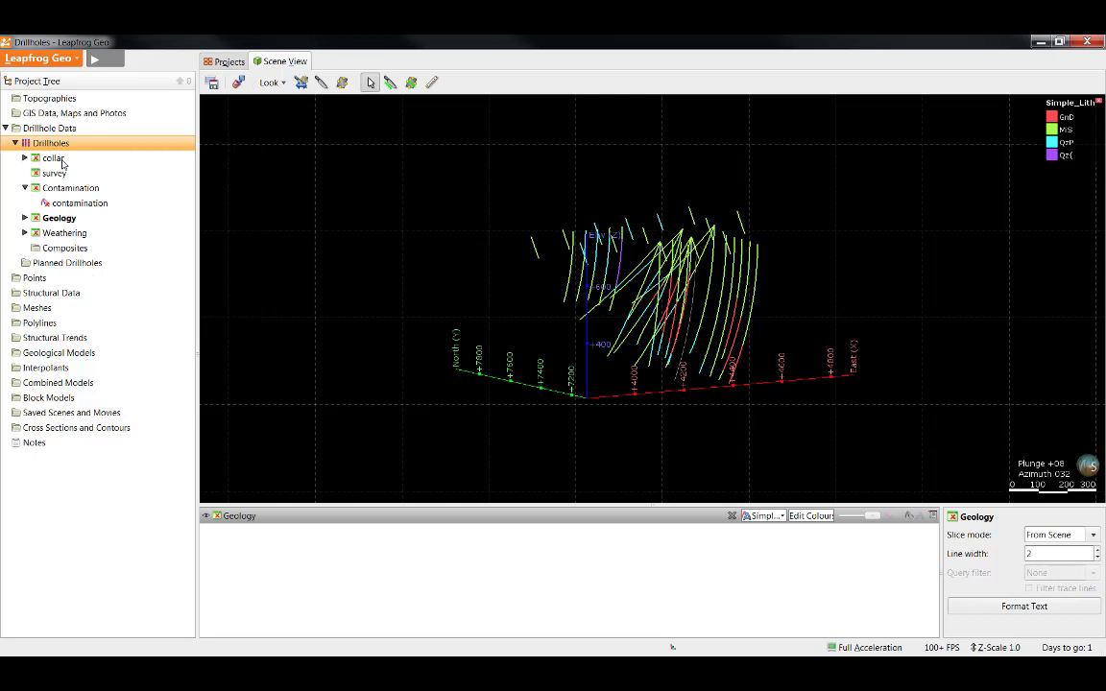
right_click(62, 162)
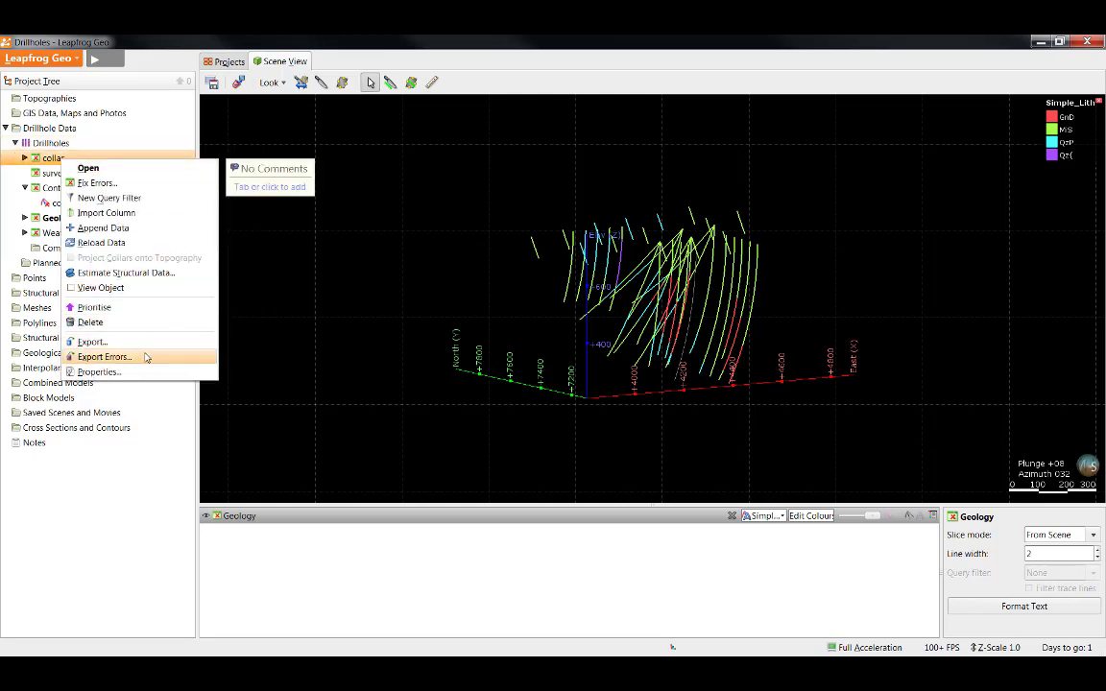
left_click(104, 356)
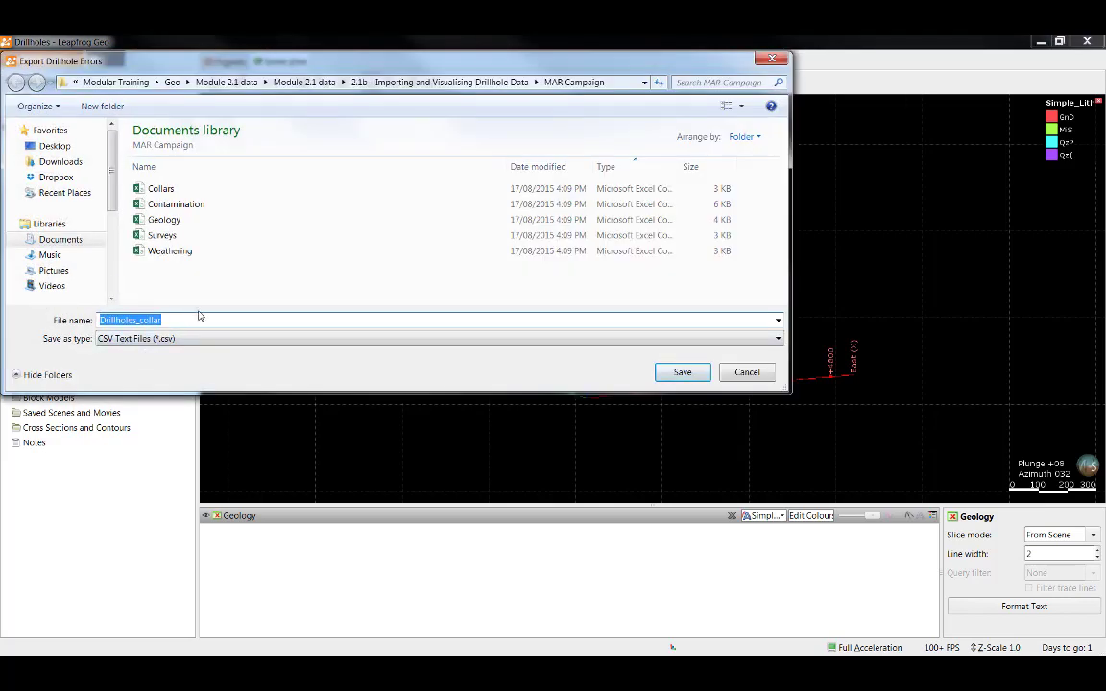
left_click(747, 374)
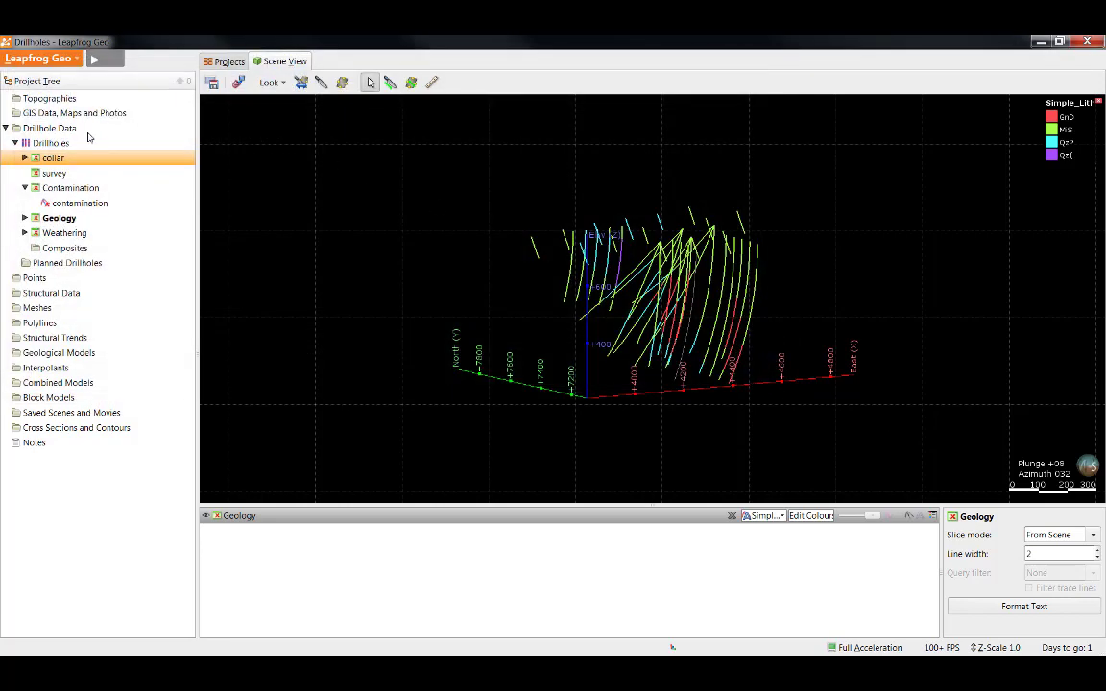
right_click(74, 146)
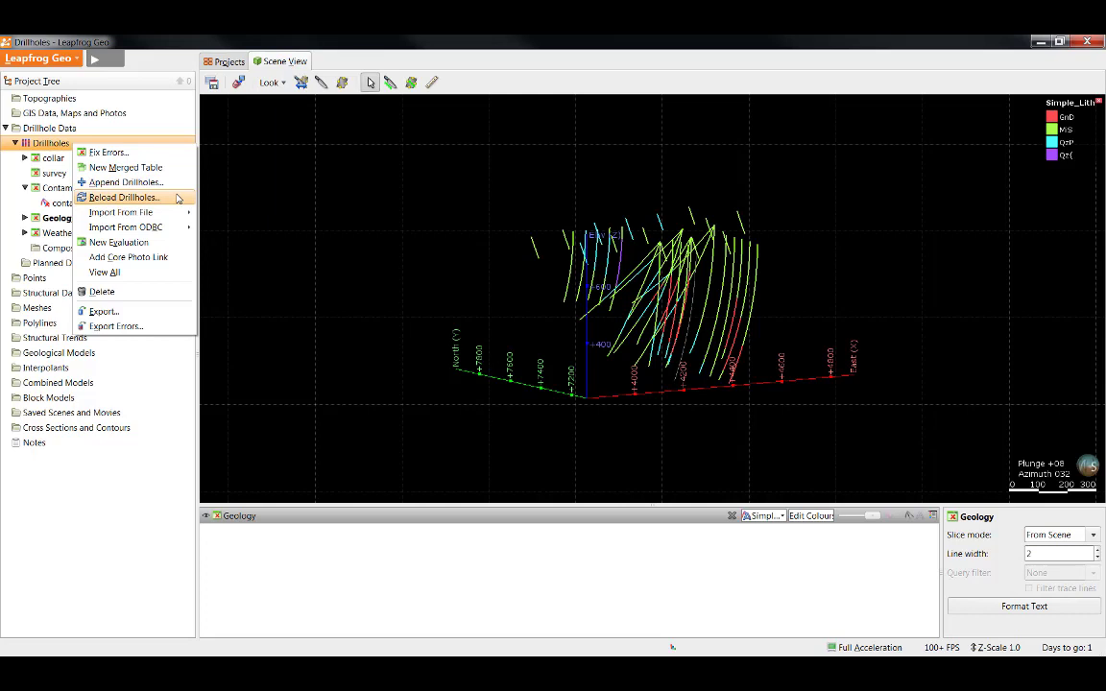
left_click(309, 208)
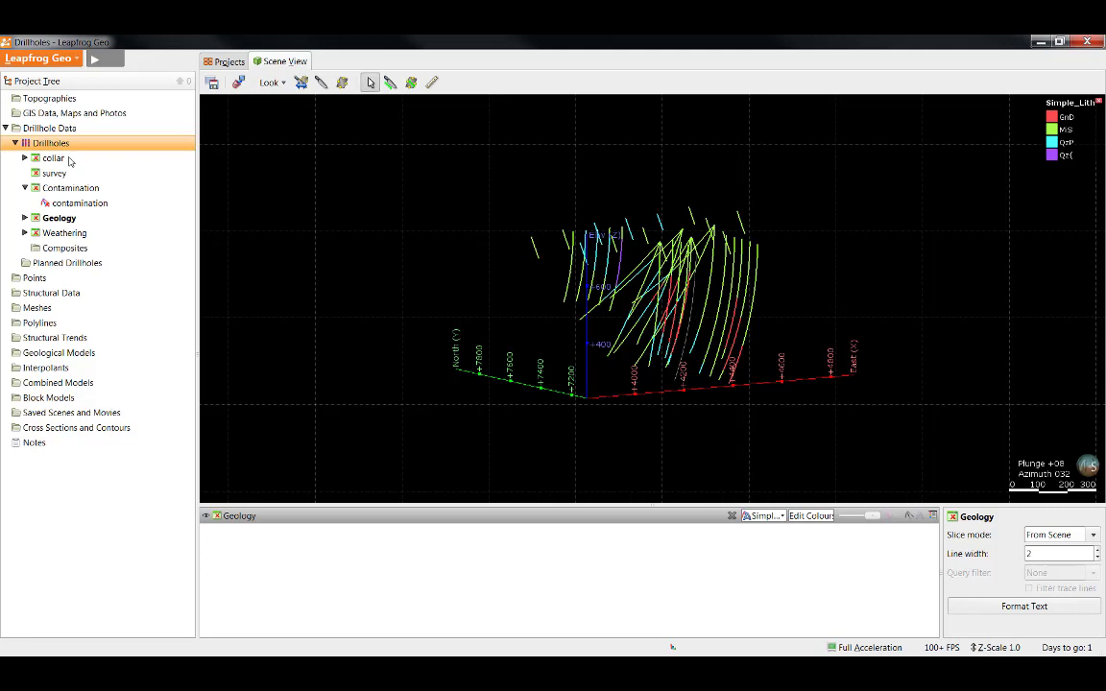
Fix the collar table's Duplicate HoleID error by ignoring row 19 of hole MAR018, and apply the correction
right_click(69, 161)
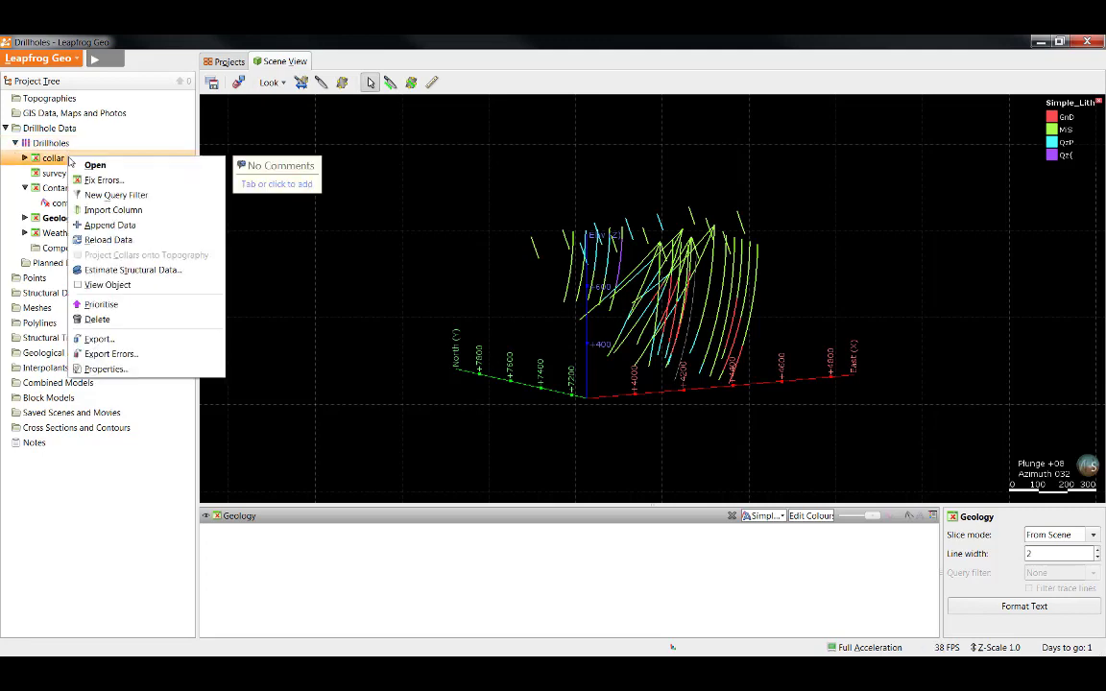
left_click(135, 184)
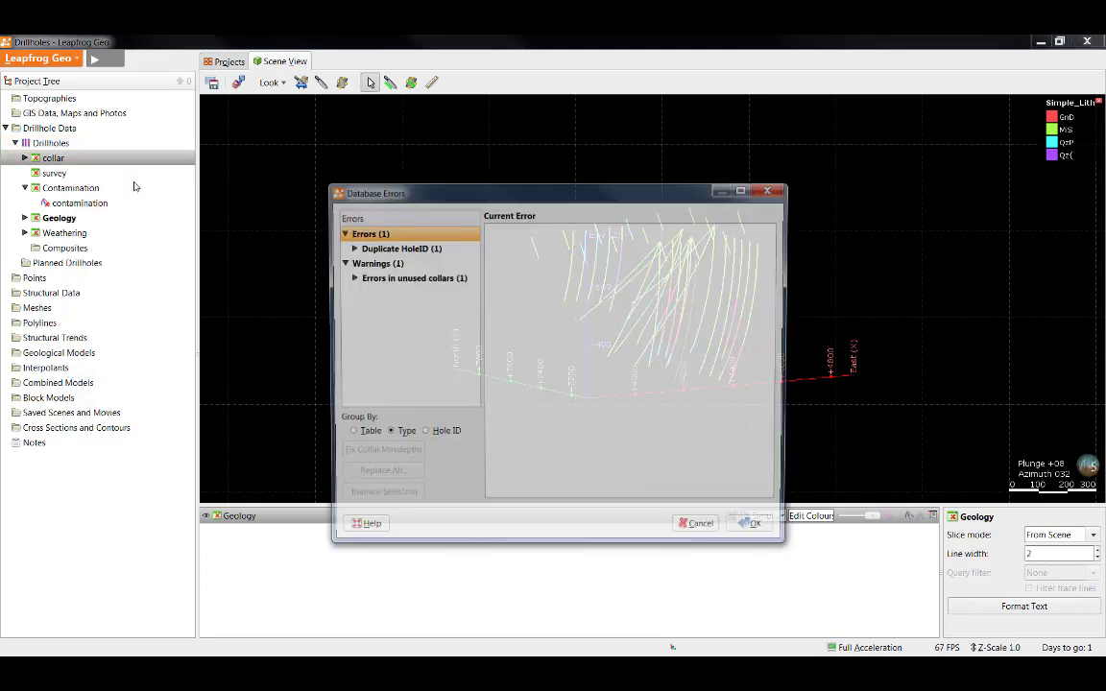
left_click(351, 249)
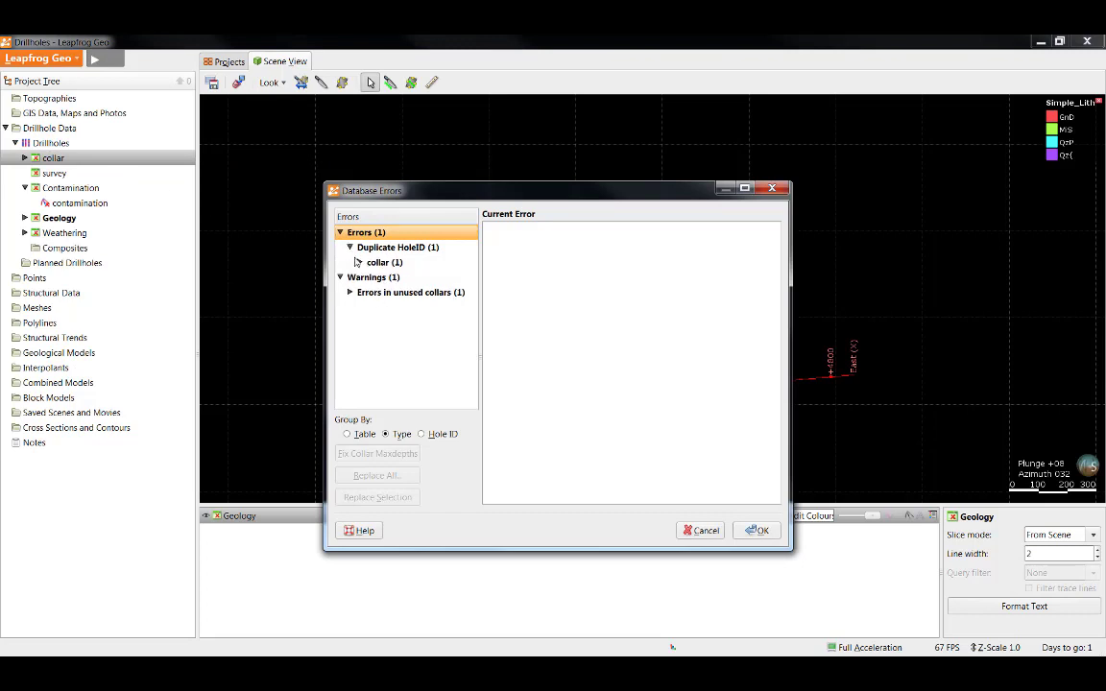
left_click(359, 263)
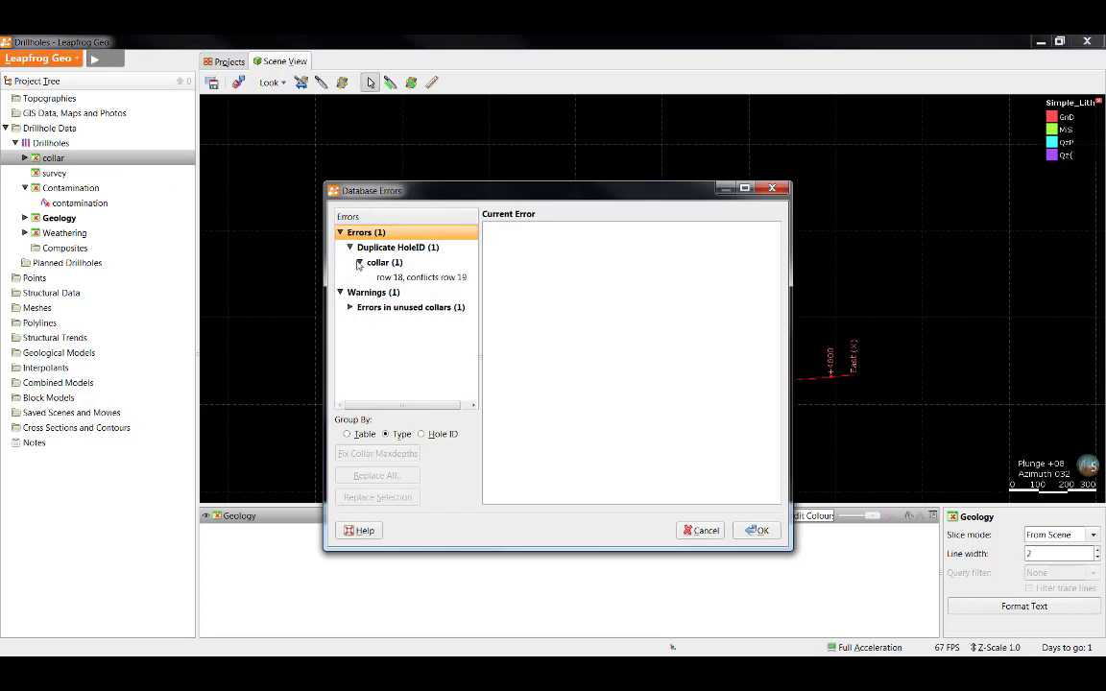
left_click(419, 278)
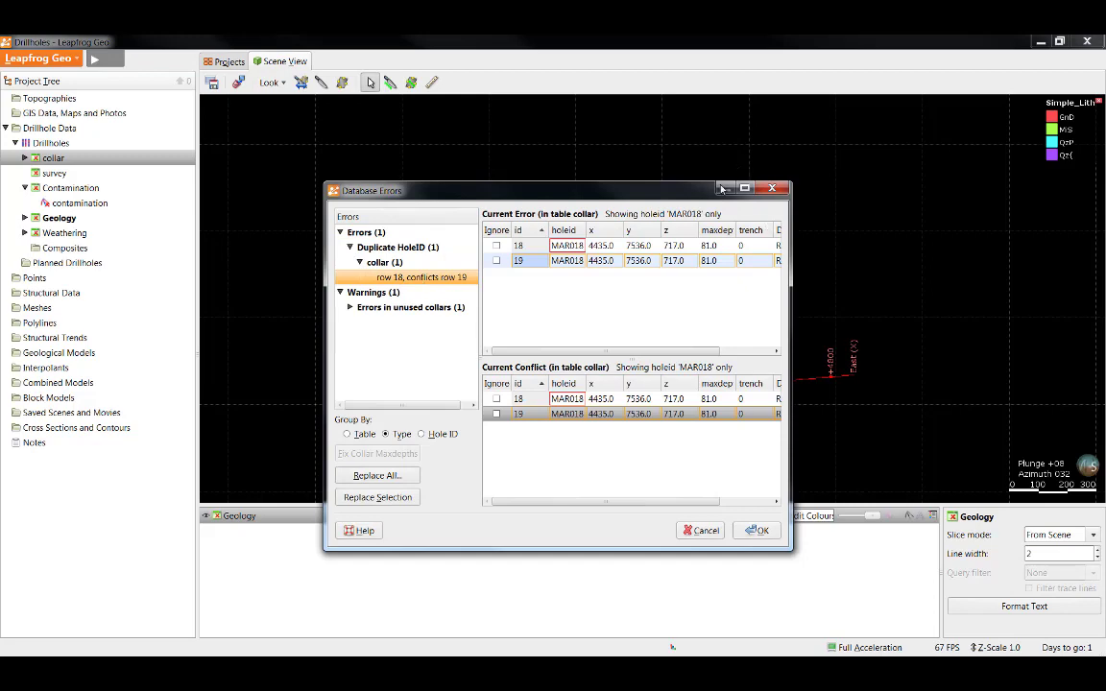
left_click_drag(836, 156, 1033, 69)
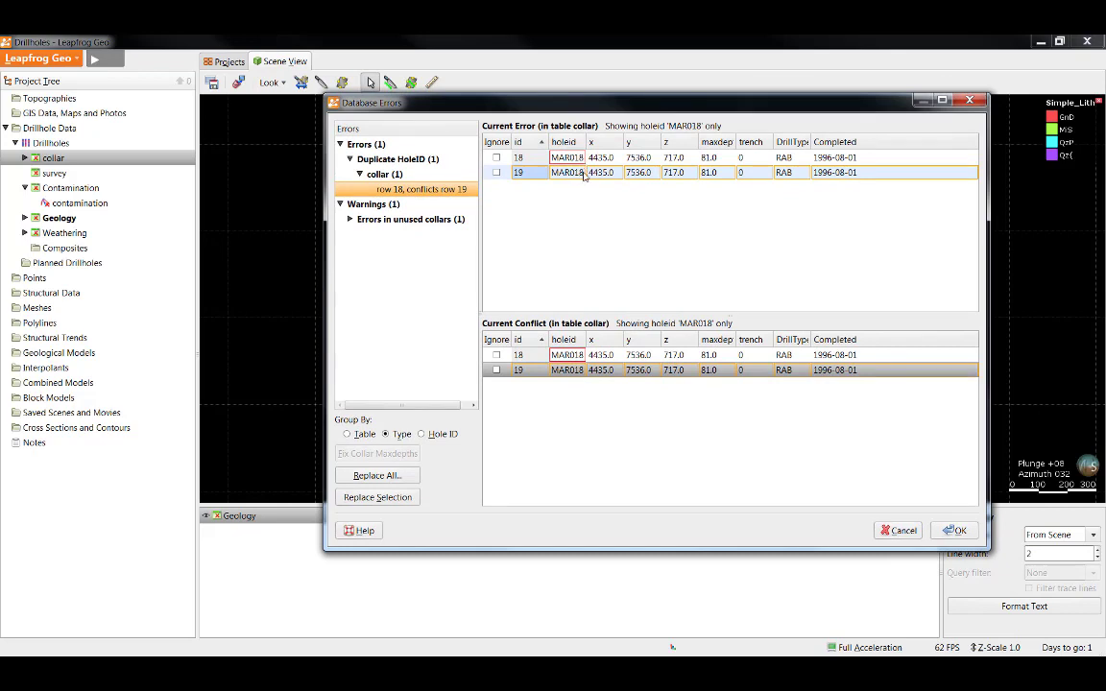
left_click(496, 172)
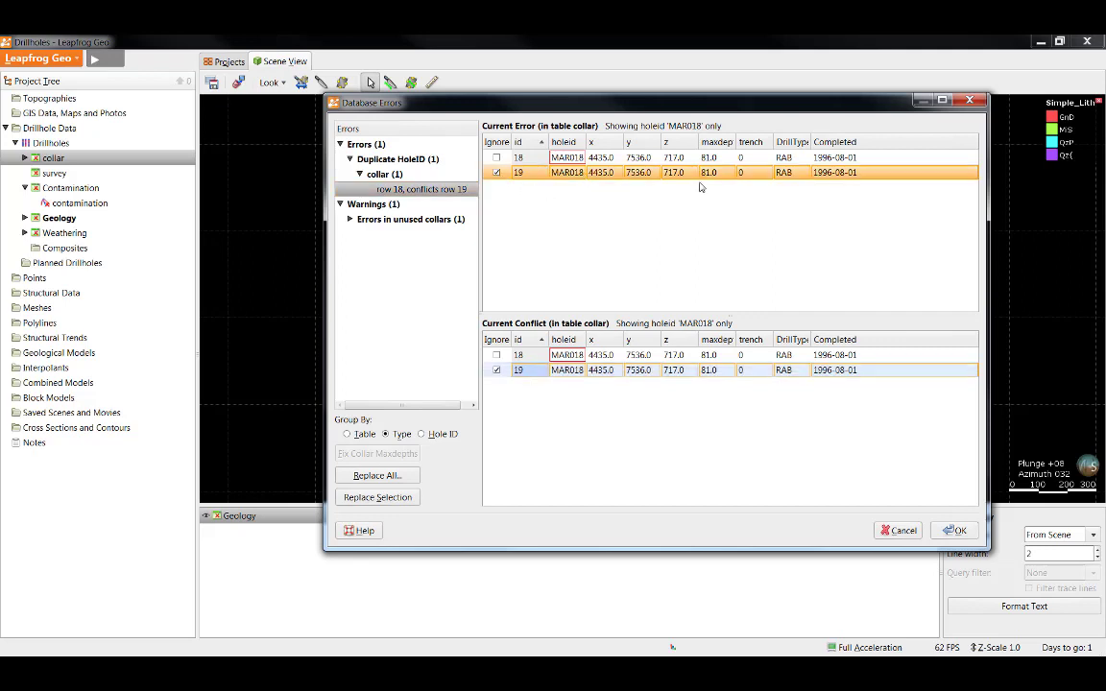
left_click(958, 531)
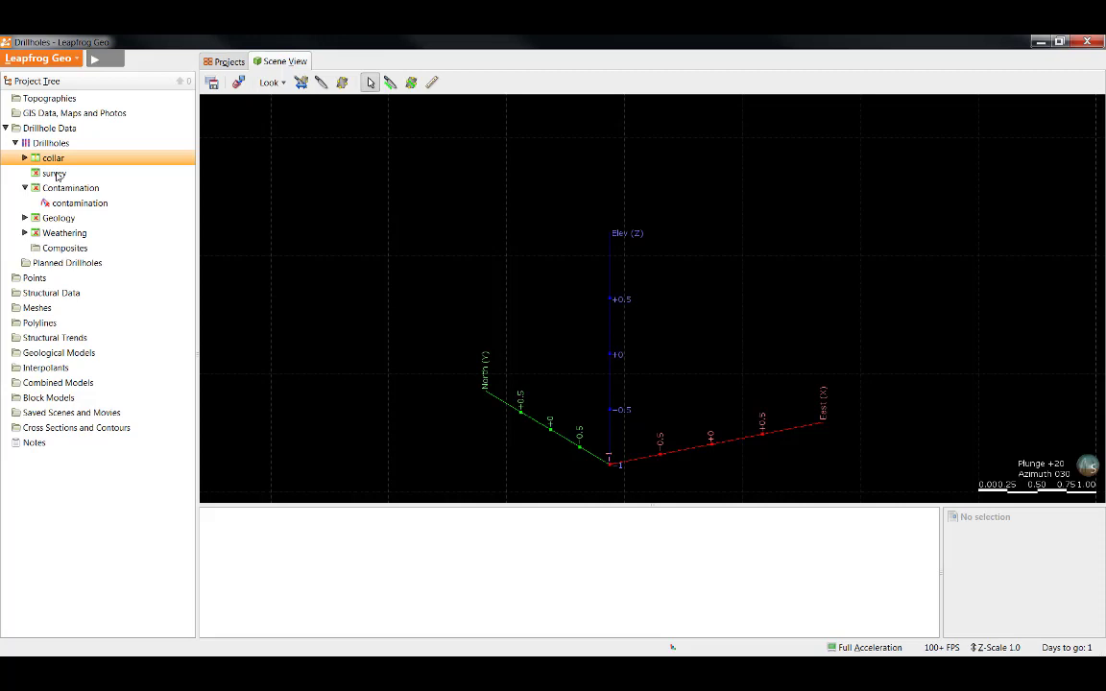
Resolve the survey table's exceeded collar maxdepth error in row 63 with Fix Collar Maxdepths, and apply the correction
right_click(55, 174)
left_click(107, 198)
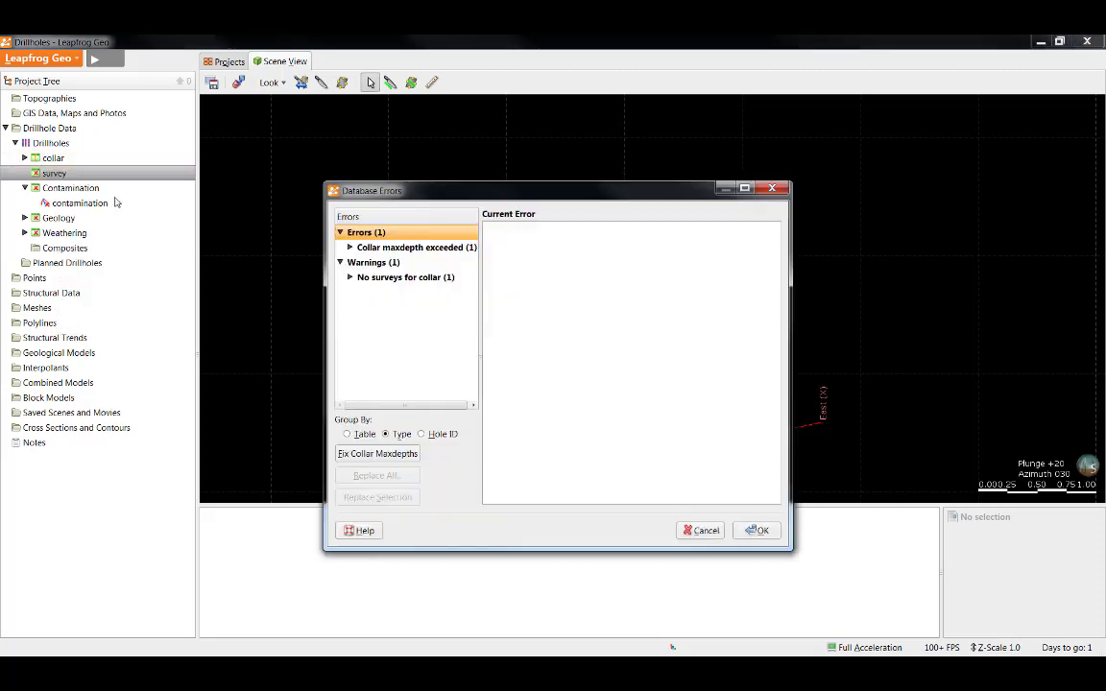
left_click(349, 248)
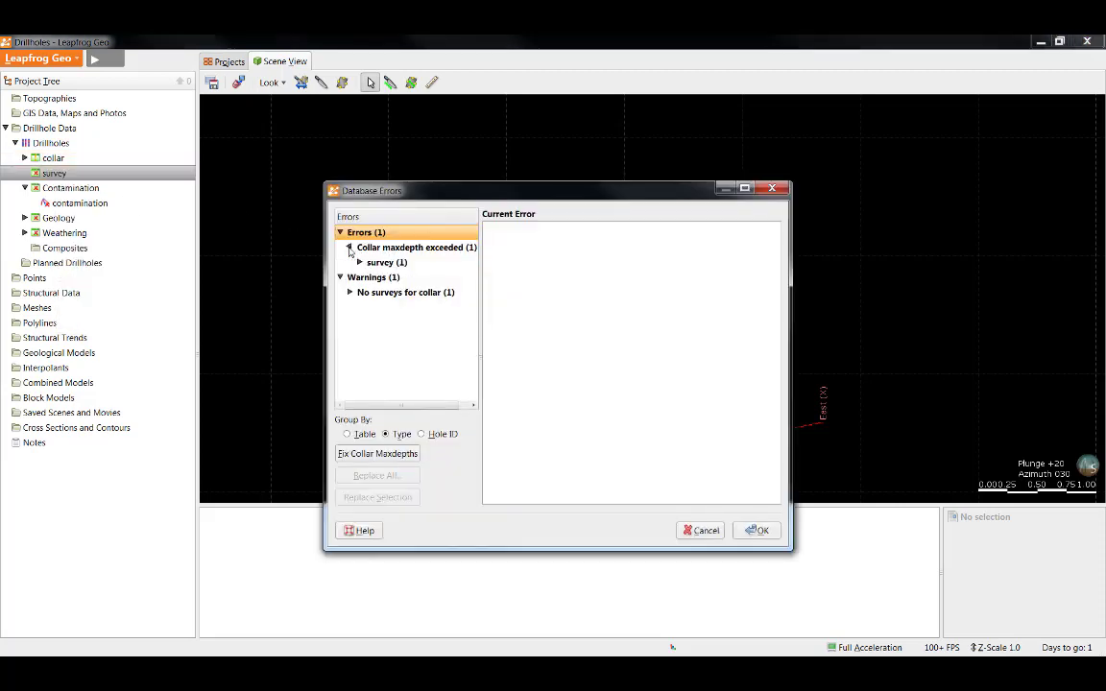
left_click(359, 263)
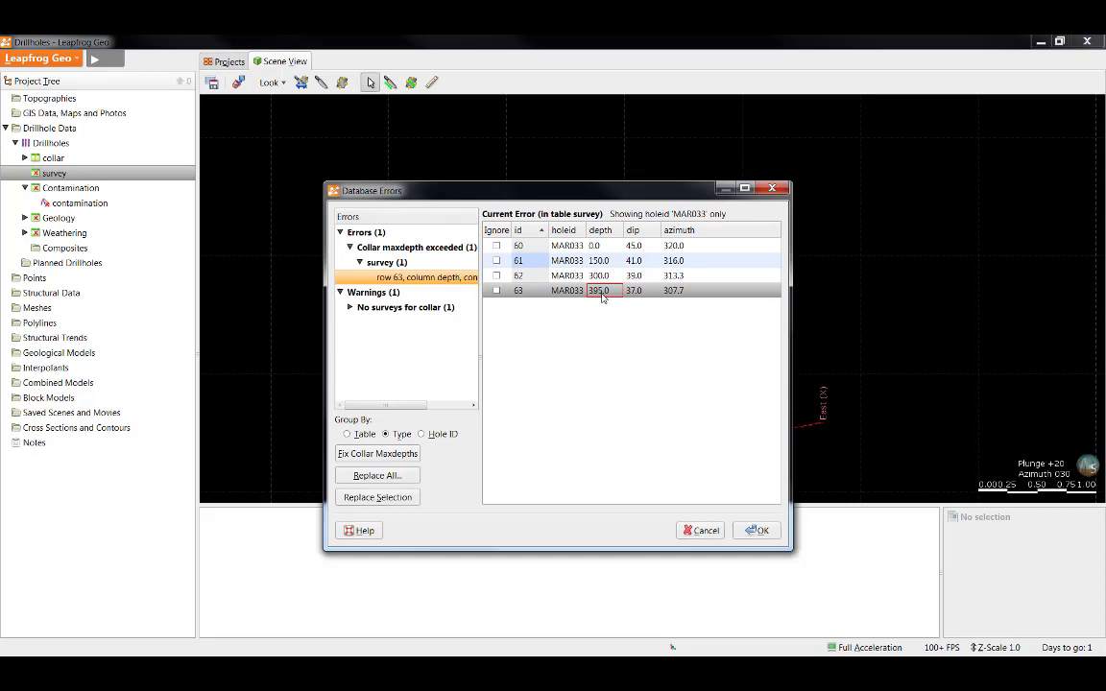
left_click(404, 457)
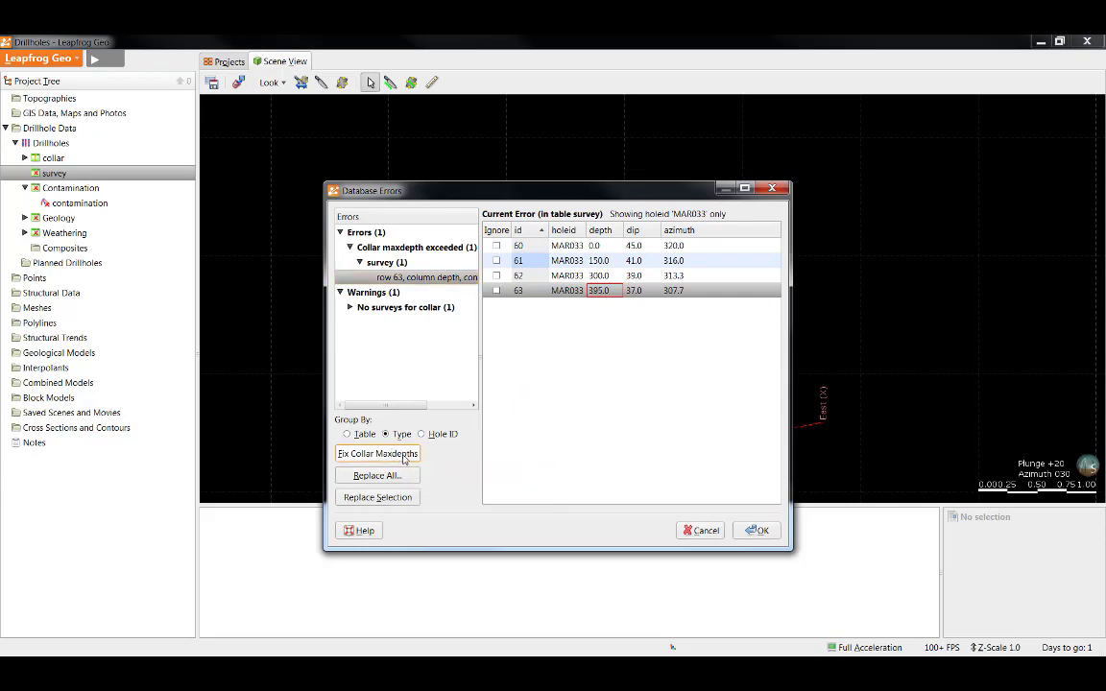
left_click(760, 530)
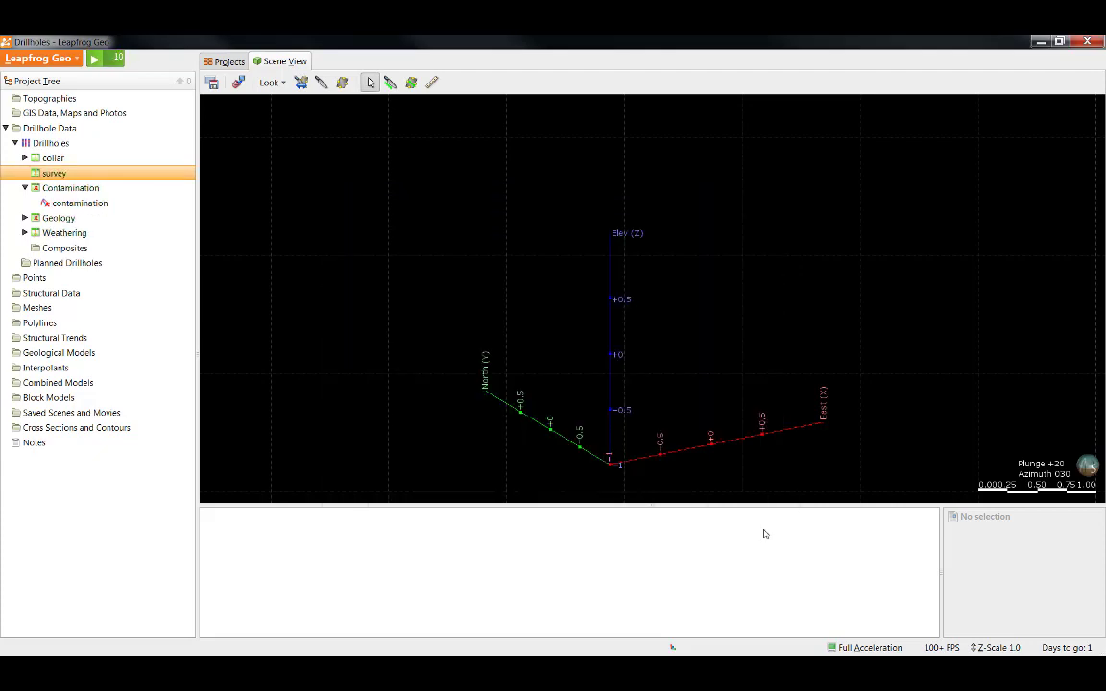
Correct the Geology table's from/to depth error in row 123 of hole MAR036 by setting from to 158.2 and to to 160.2
right_click(75, 219)
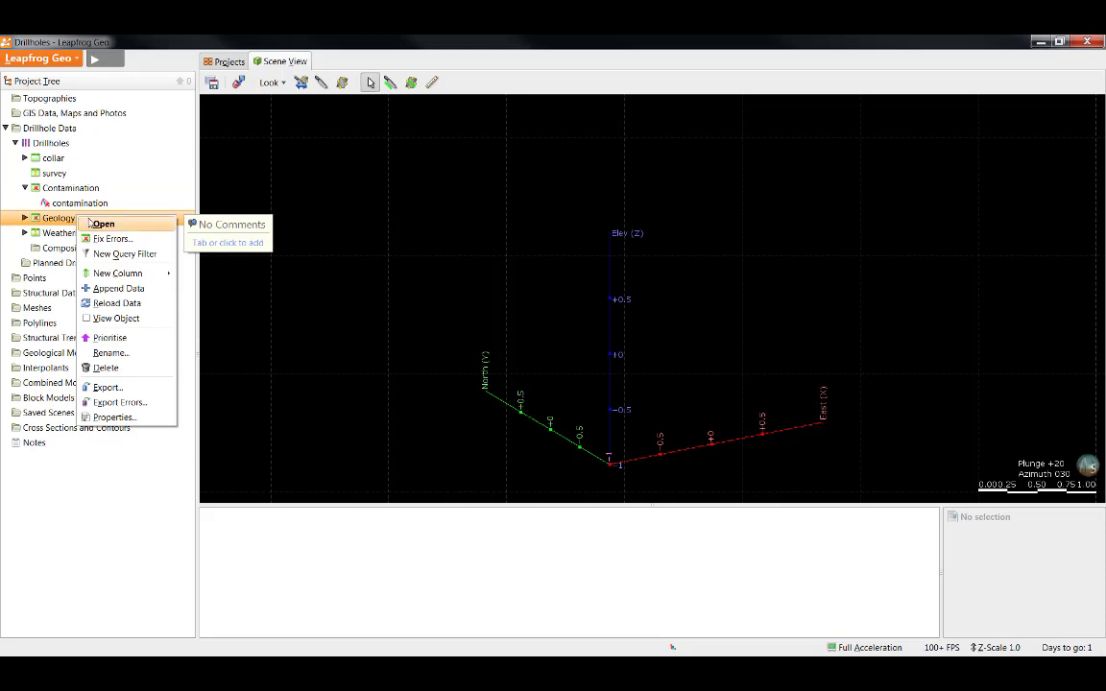
left_click(112, 238)
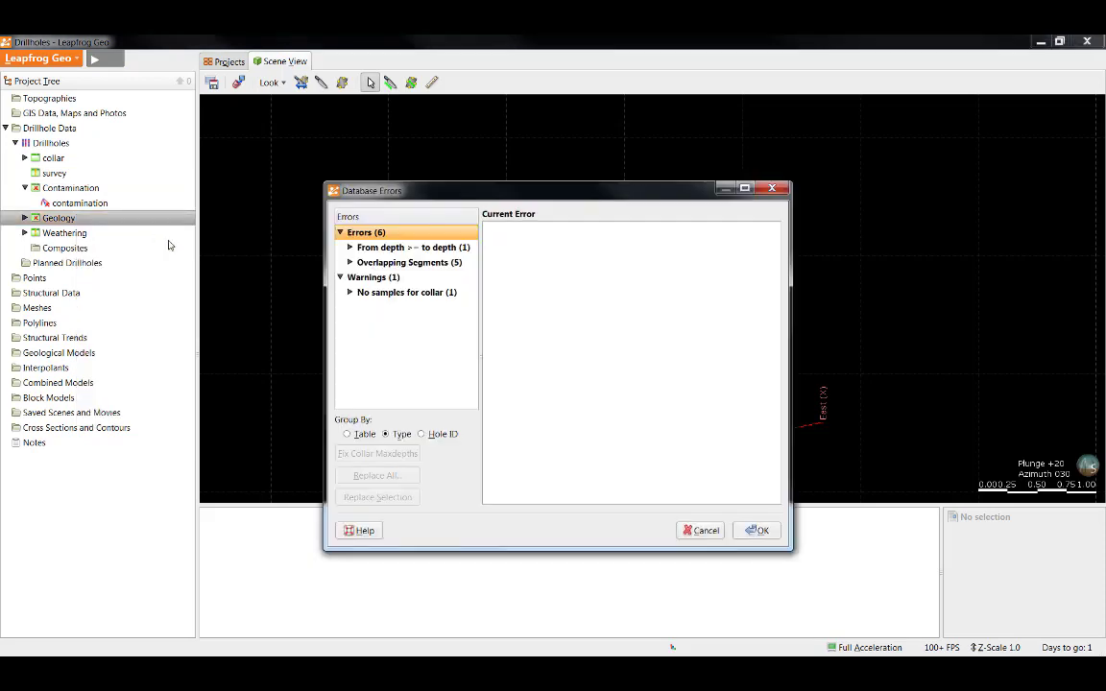
left_click(351, 248)
left_click(350, 249)
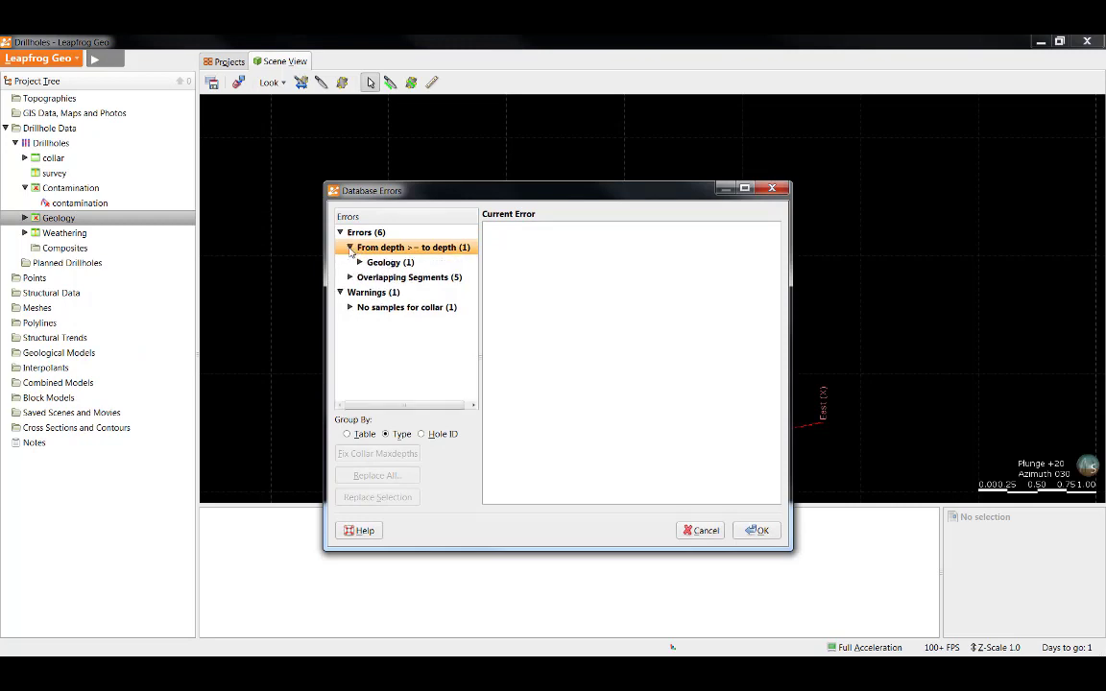
left_click(359, 262)
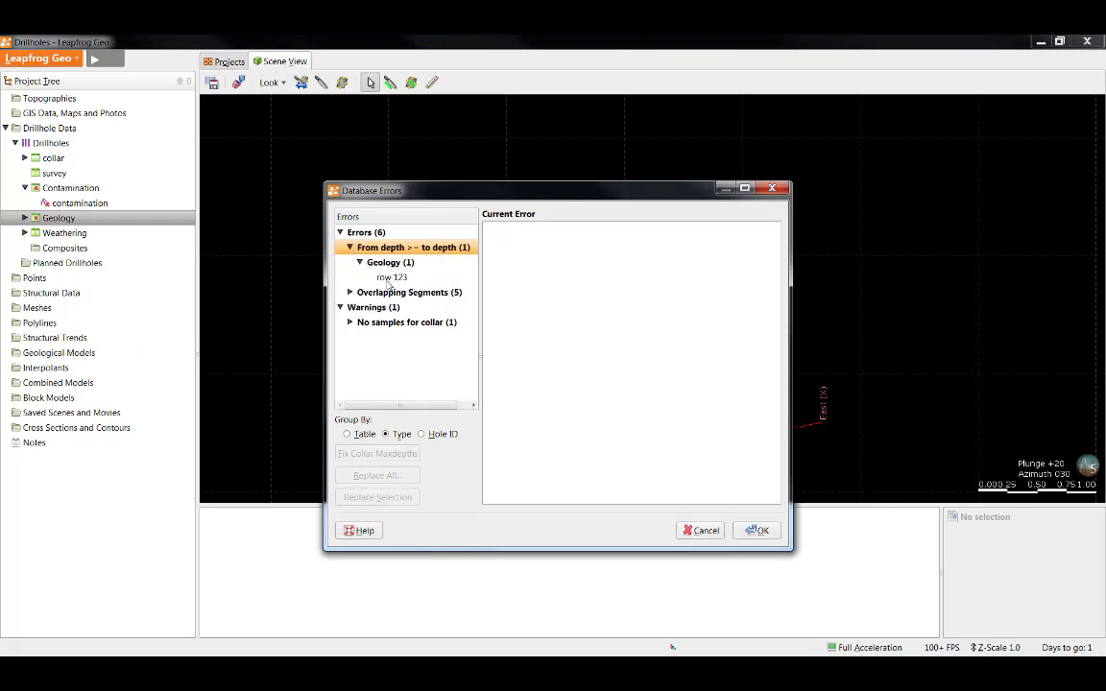
left_click(390, 278)
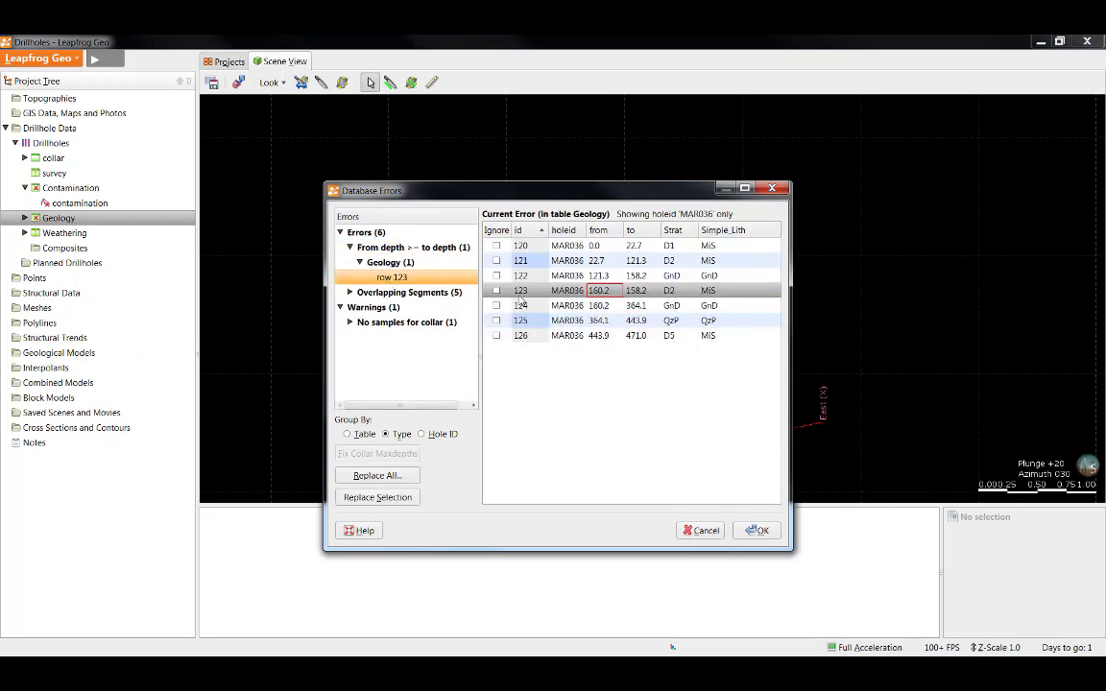
left_click(605, 291)
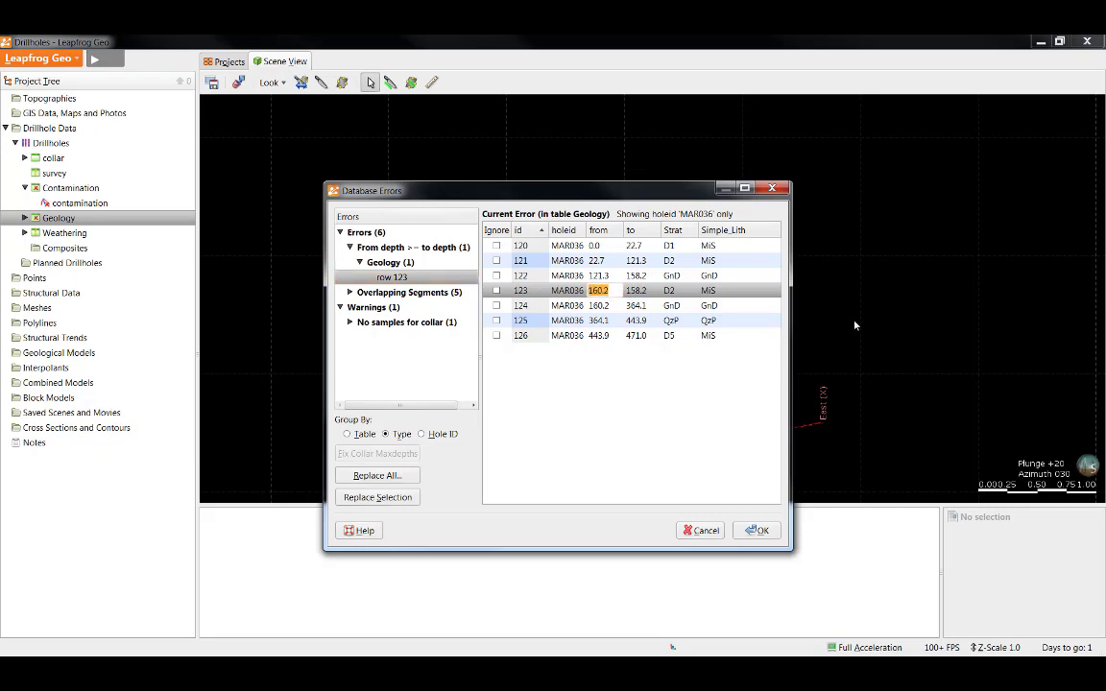
type("158.2")
key("Tab")
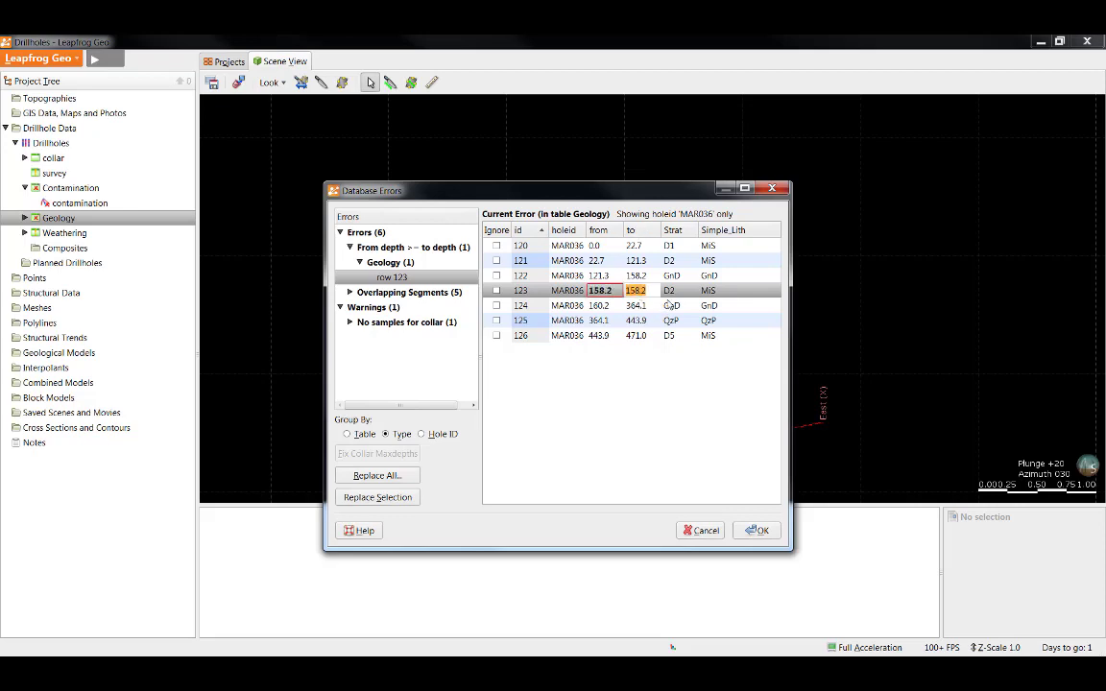
type("160.2")
left_click(643, 356)
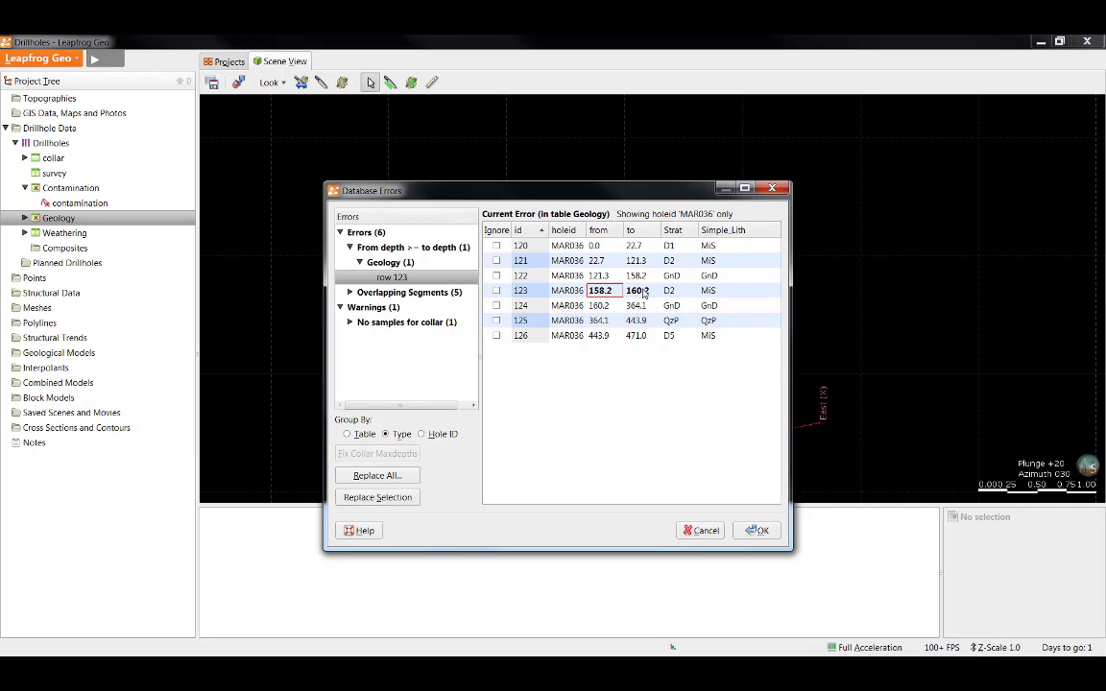
Mark row 23 of hole MAR006 as ignored for the Geology table's overlapping segments error between rows 19 and 23
left_click(350, 293)
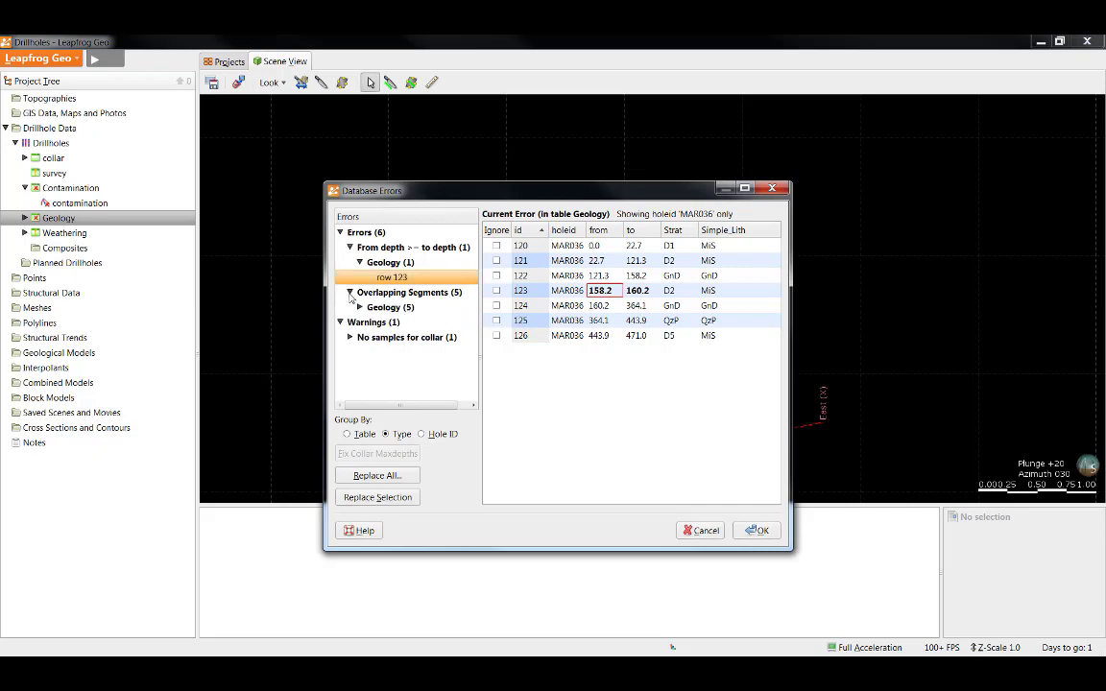
left_click(359, 308)
left_click(381, 326)
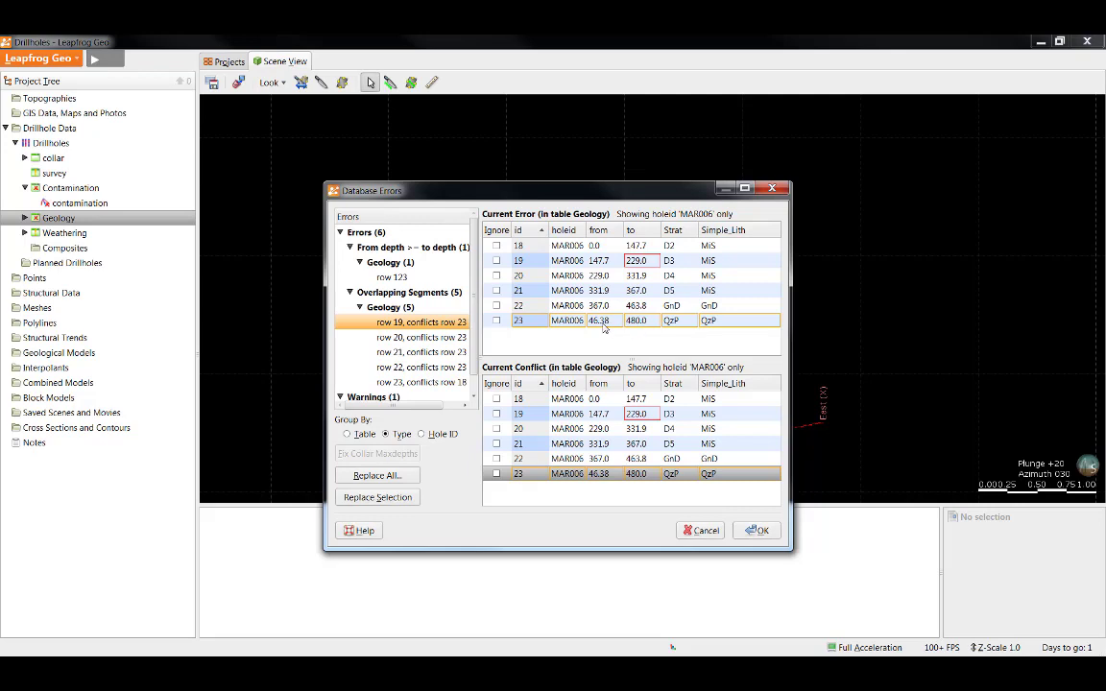
left_click(496, 321)
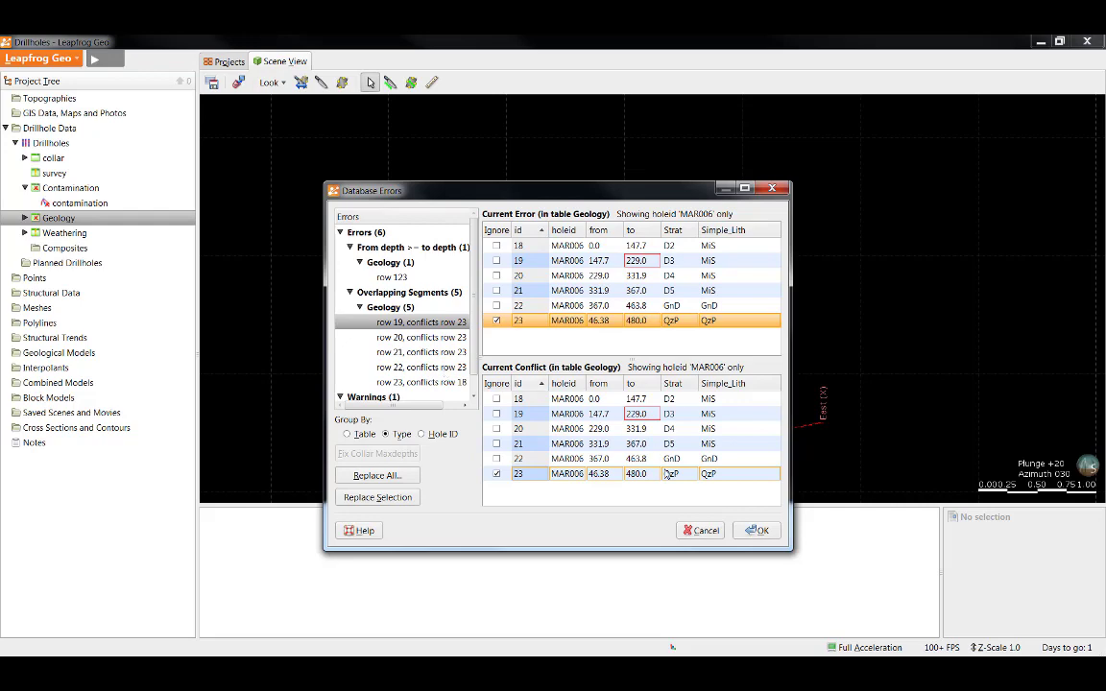
Apply the Geology table's corrections, and check the Contamination table for database errors
left_click(756, 531)
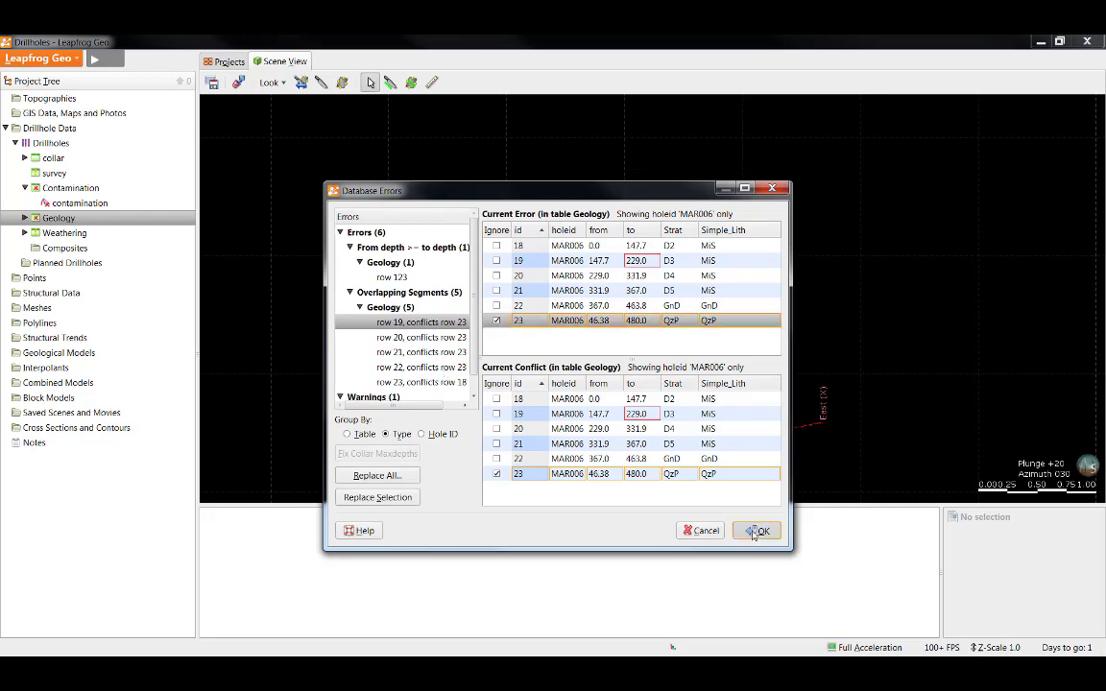
right_click(98, 192)
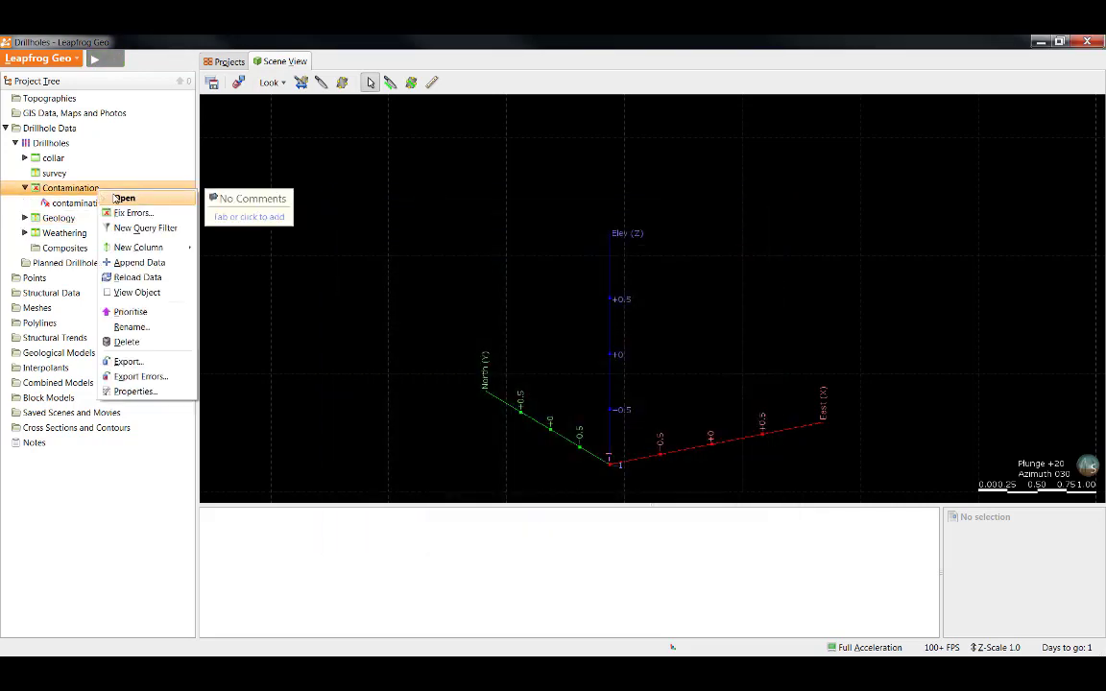
left_click(140, 214)
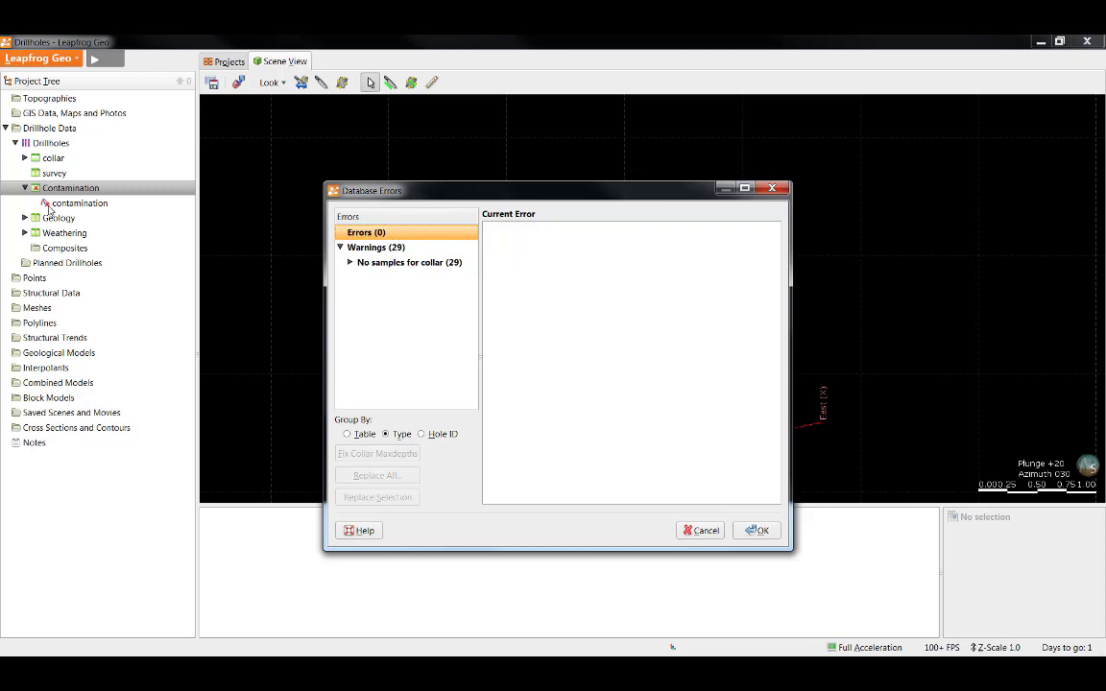
left_click(757, 531)
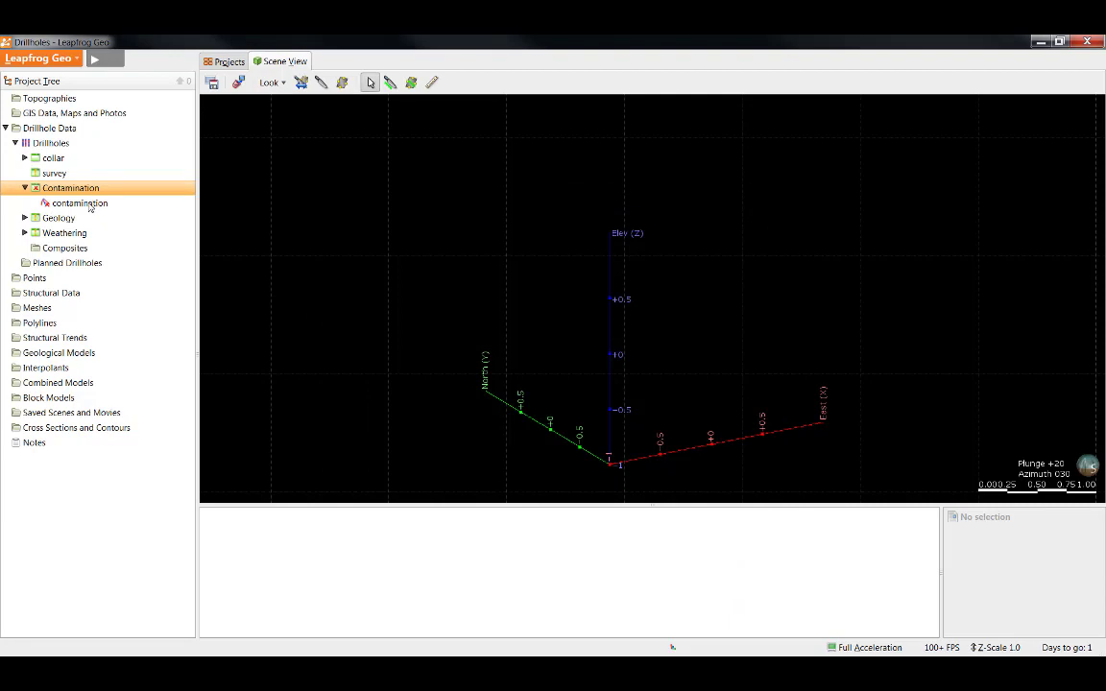
Open the invalid value handling for the contamination column and use omit as the action for missing intervals
double_click(86, 204)
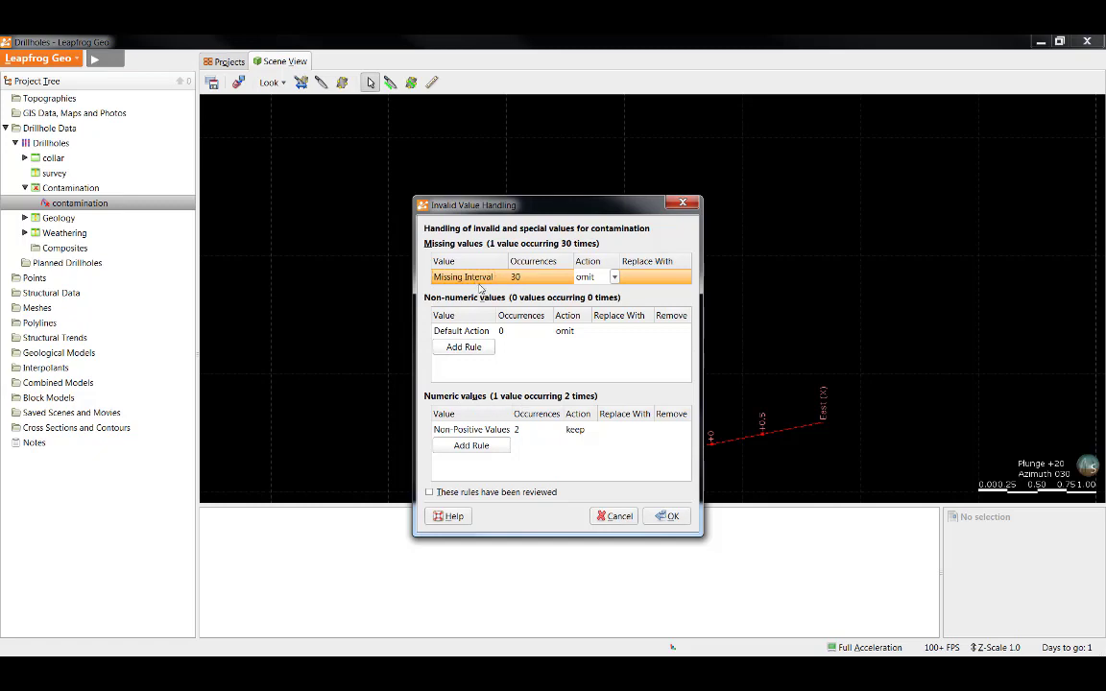
left_click(615, 277)
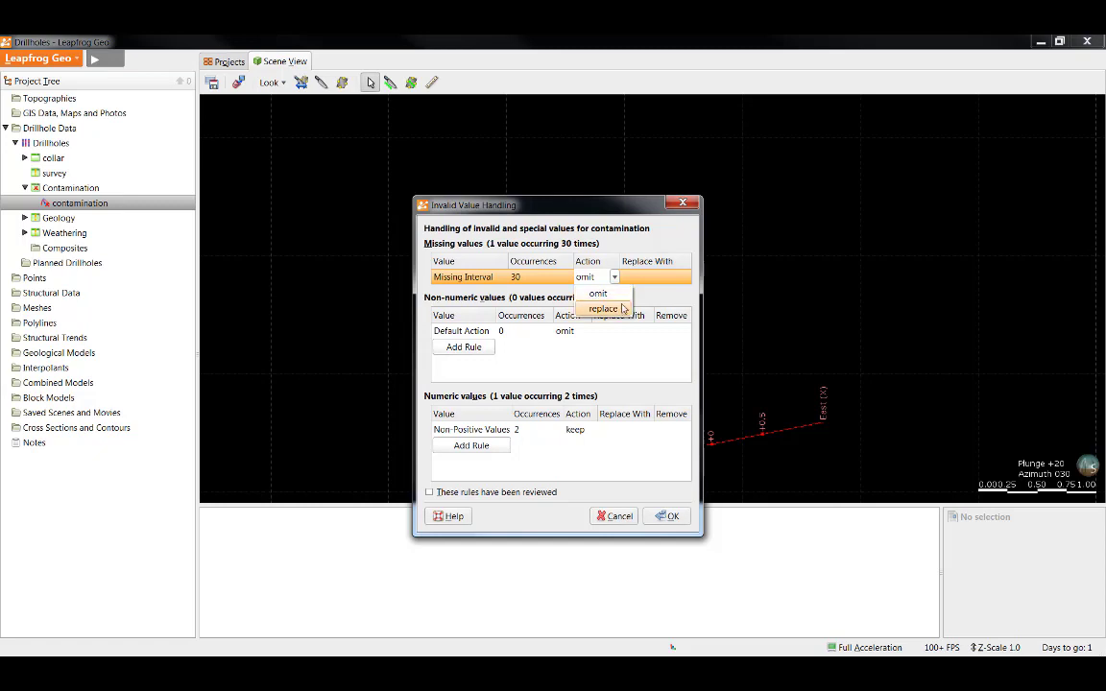
left_click(624, 297)
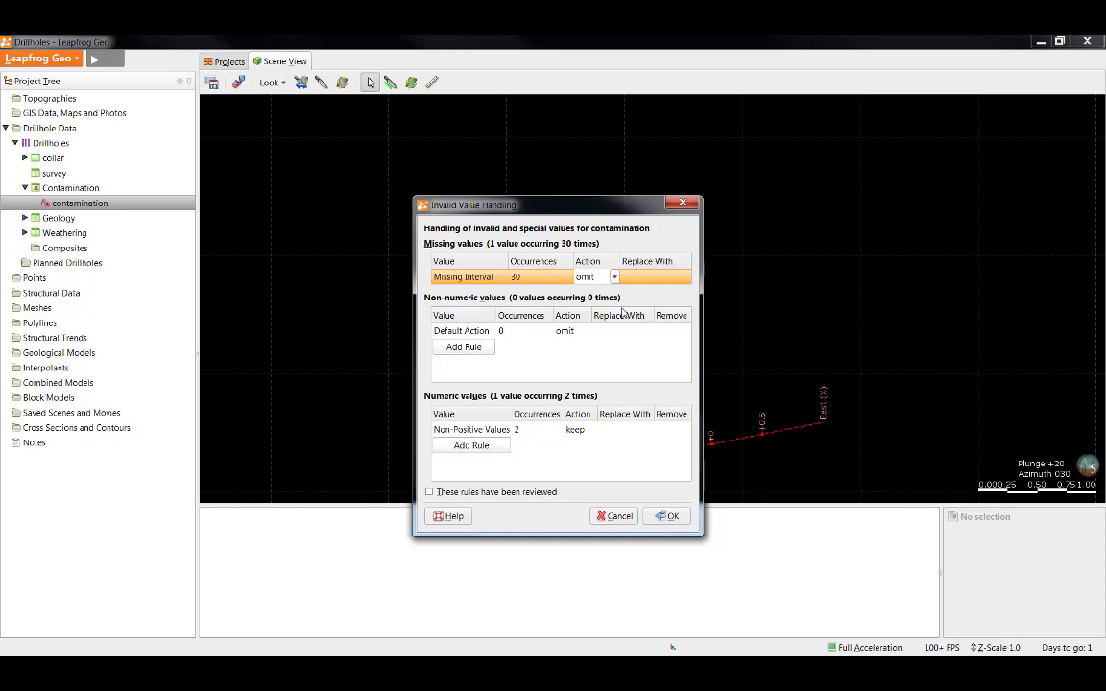
Add a numeric rule with the keep action for the value 0.0, and apply the contamination rules as reviewed
left_click(494, 447)
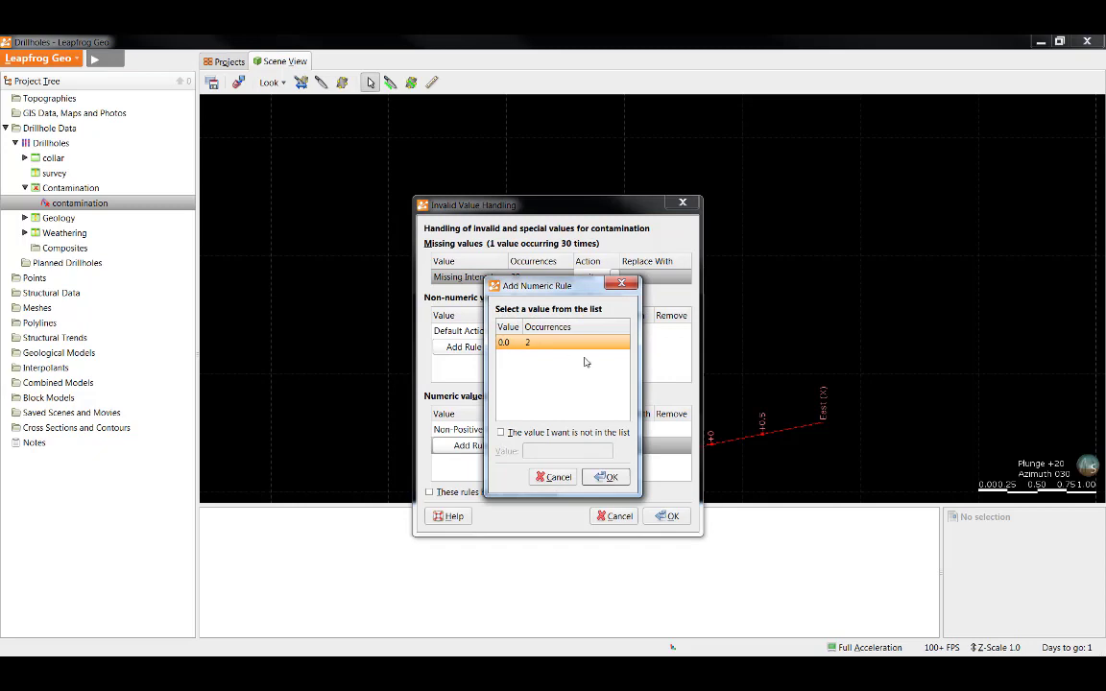
key("Return")
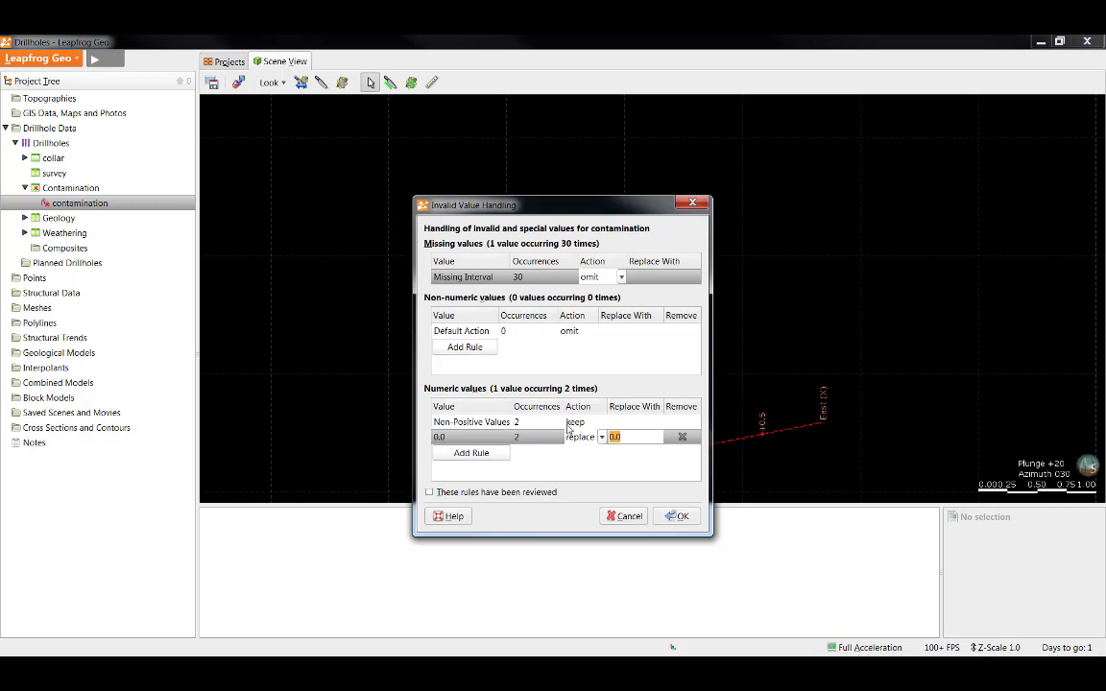
left_click(602, 437)
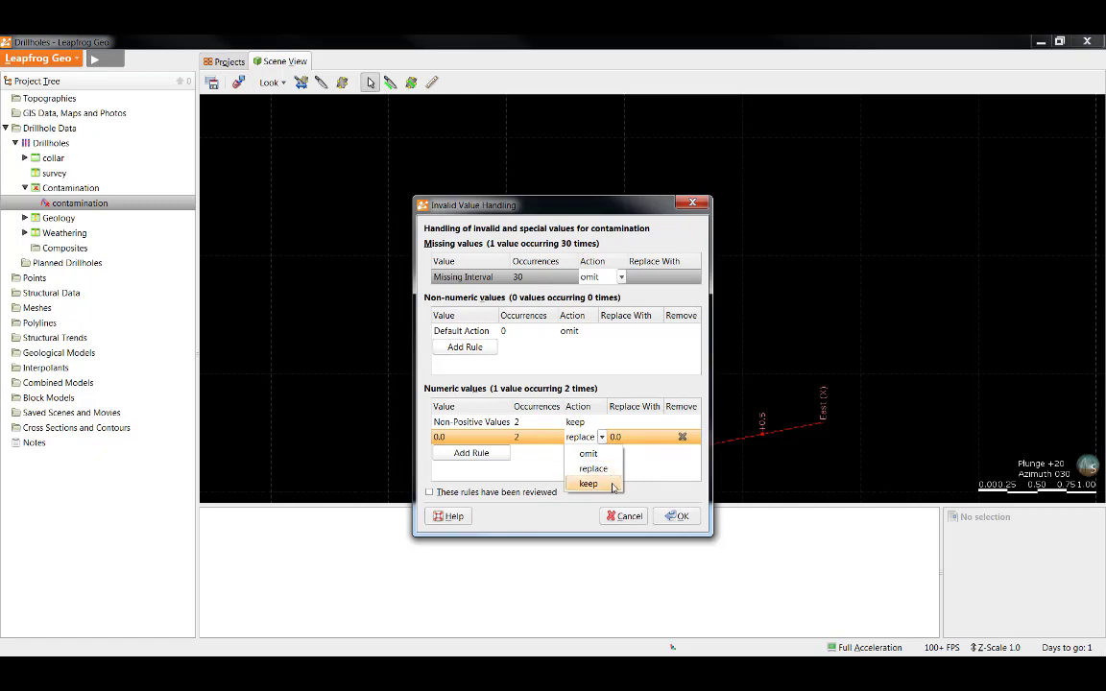
left_click(612, 485)
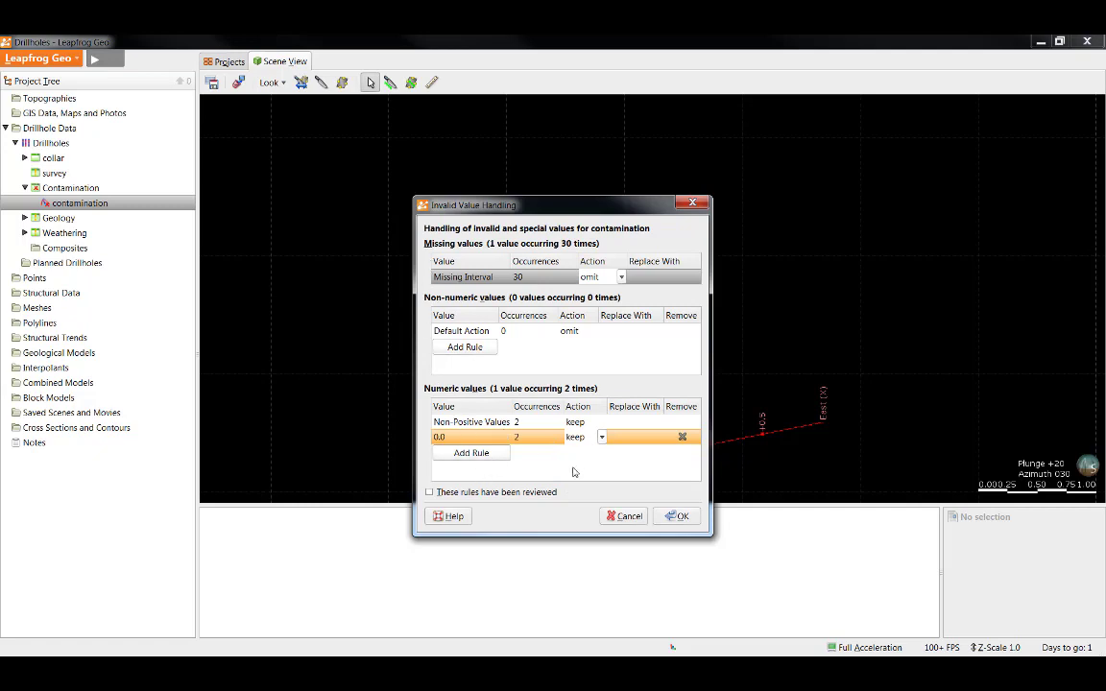
left_click(430, 493)
left_click(677, 516)
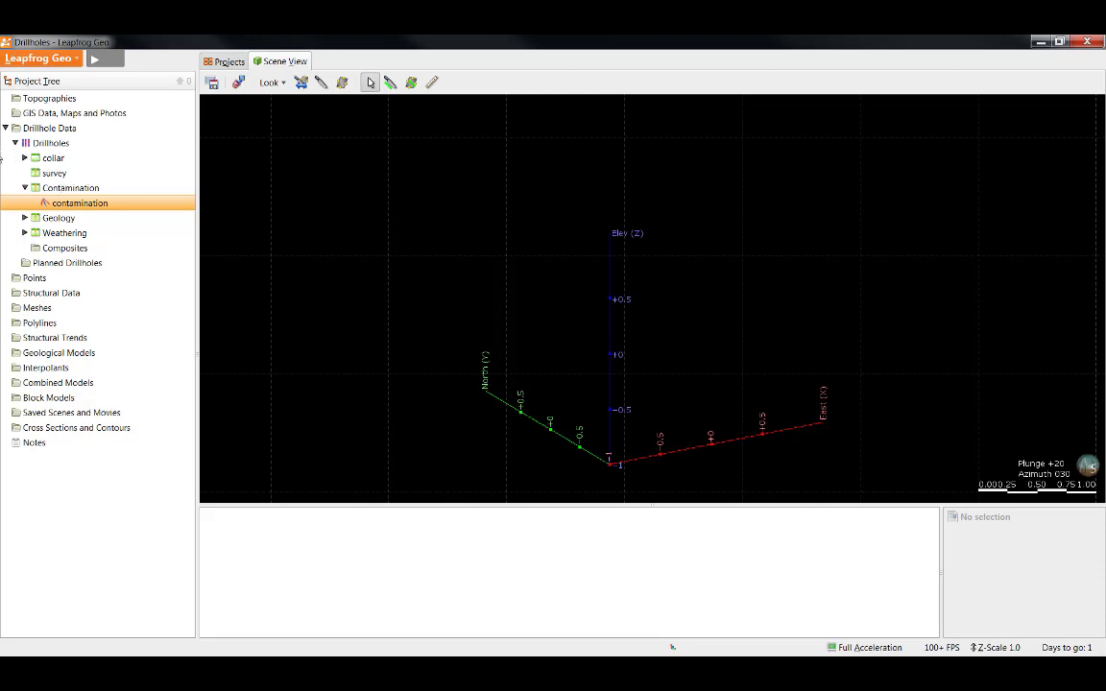
Examine the survey table's No surveys for collar warning to see which hole it concerns
right_click(63, 176)
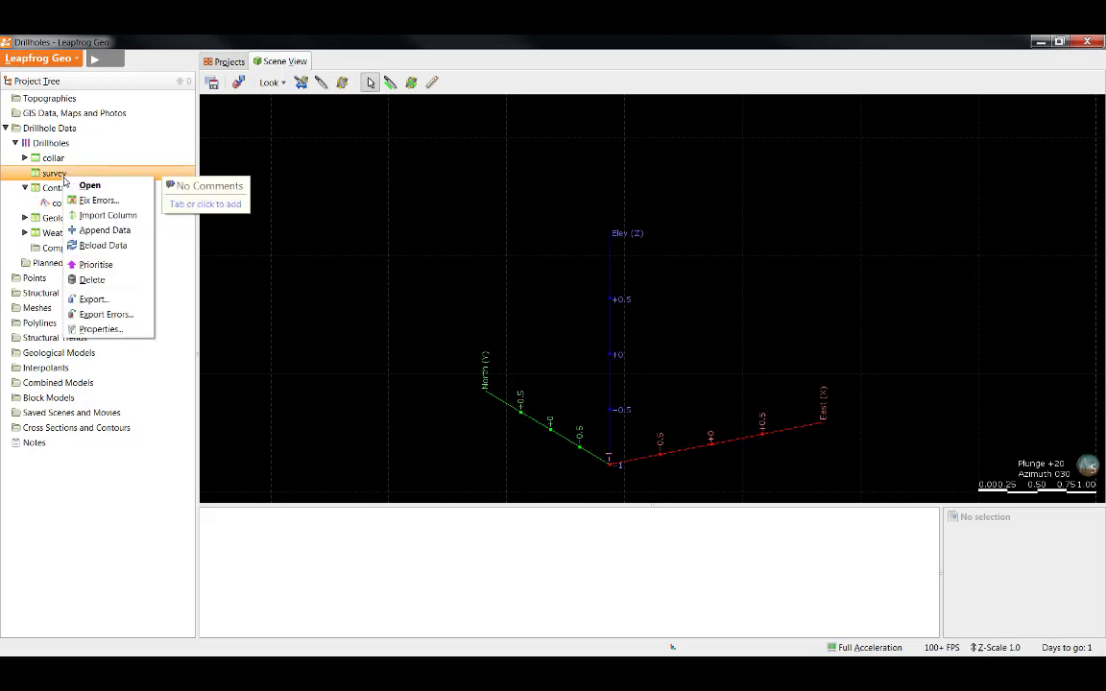
left_click(80, 200)
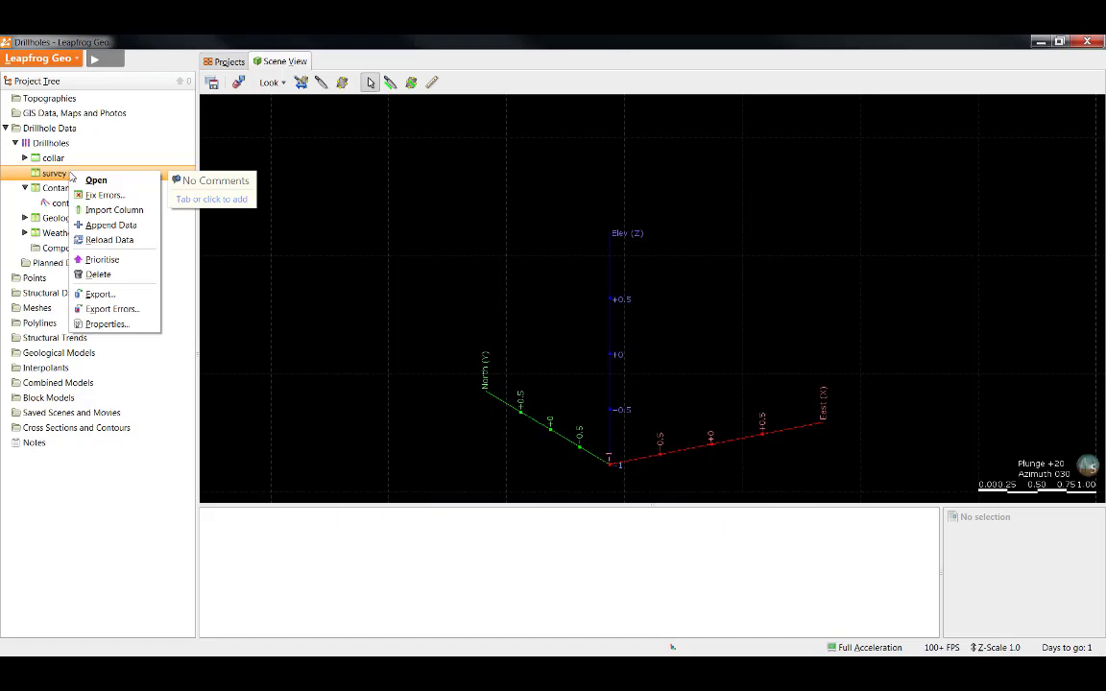
left_click(81, 196)
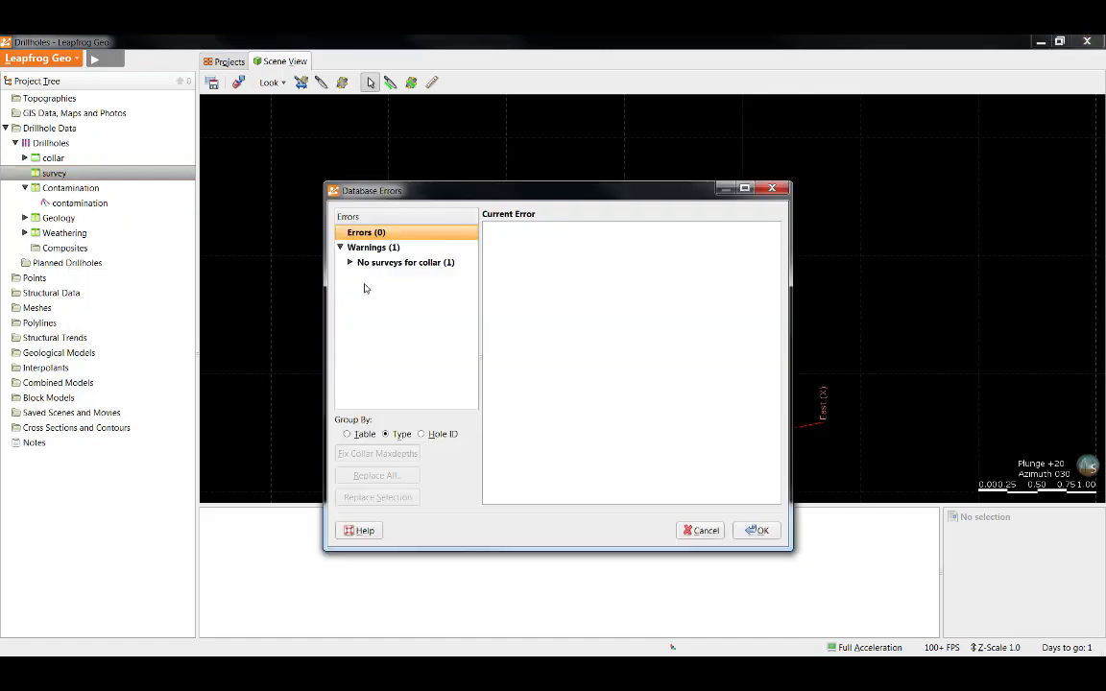
left_click(350, 262)
left_click(360, 277)
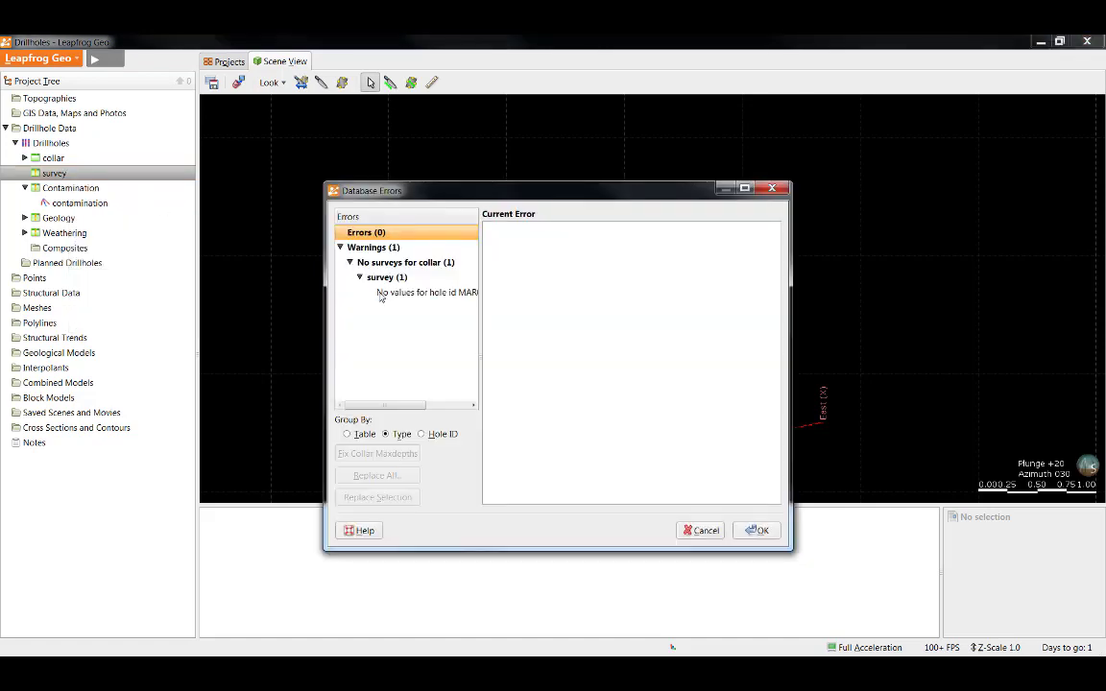
left_click(408, 292)
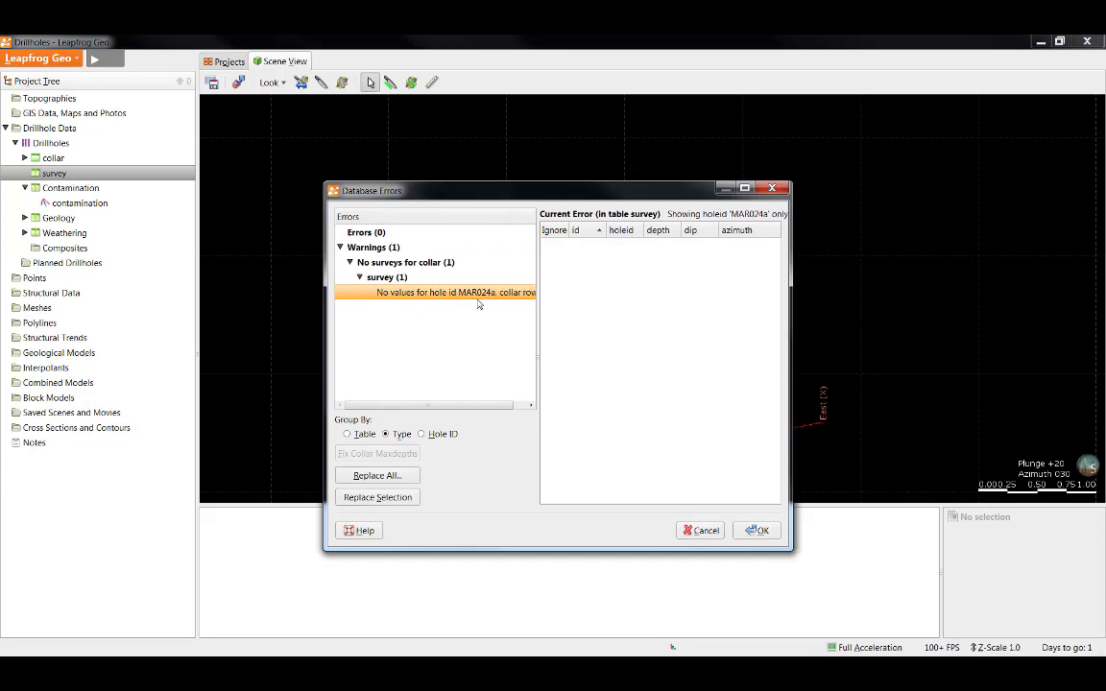
left_click(701, 530)
Examine the Geology table's No samples for collar warning to see which hole it concerns
right_click(77, 220)
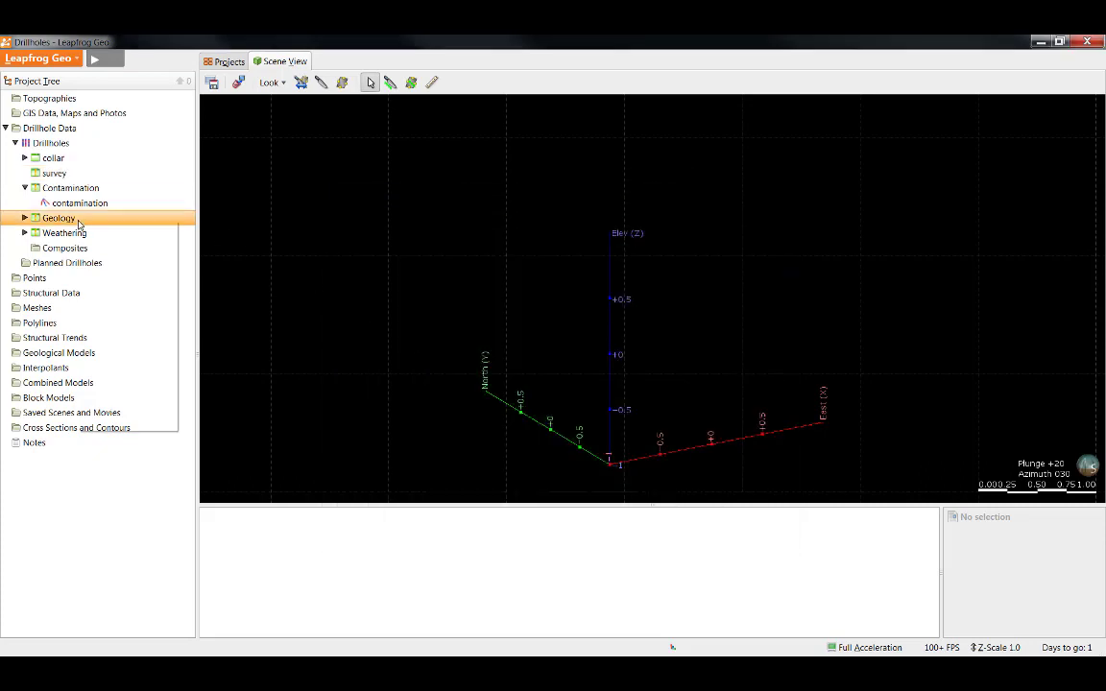
left_click(108, 354)
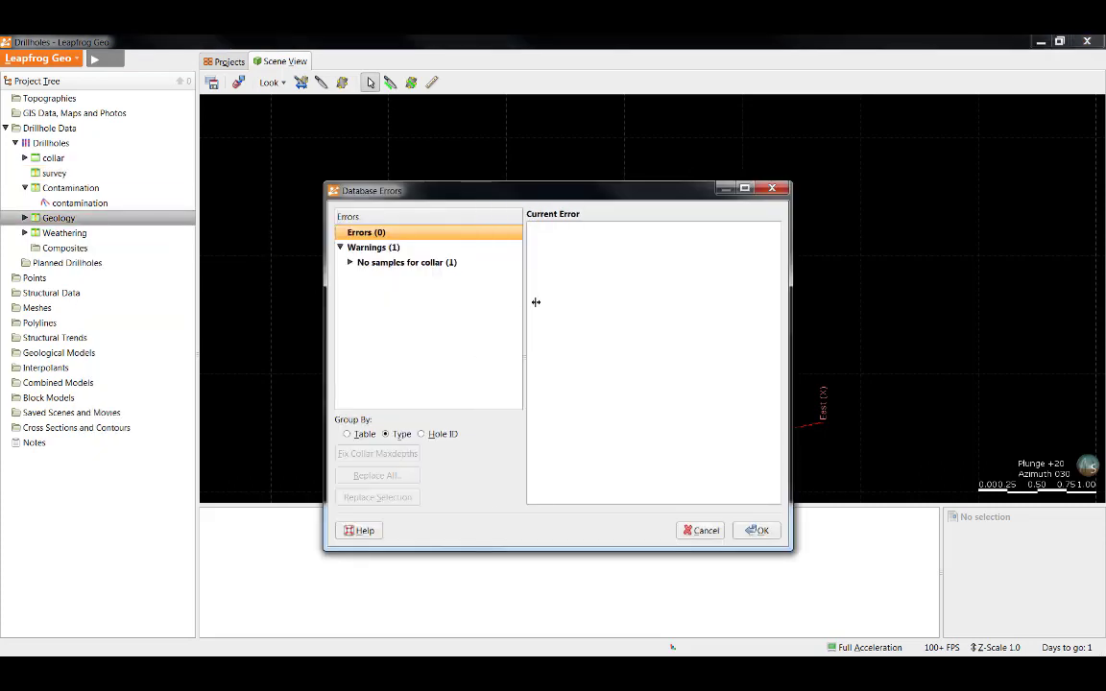
left_click(350, 262)
left_click(355, 278)
left_click(358, 277)
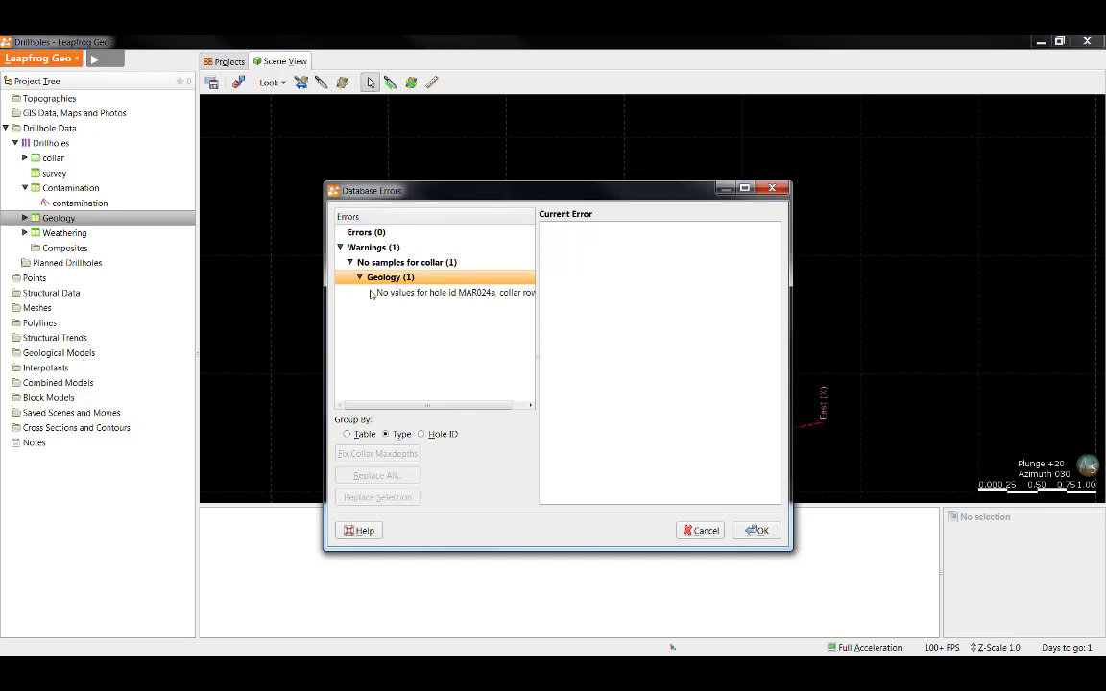
left_click(394, 292)
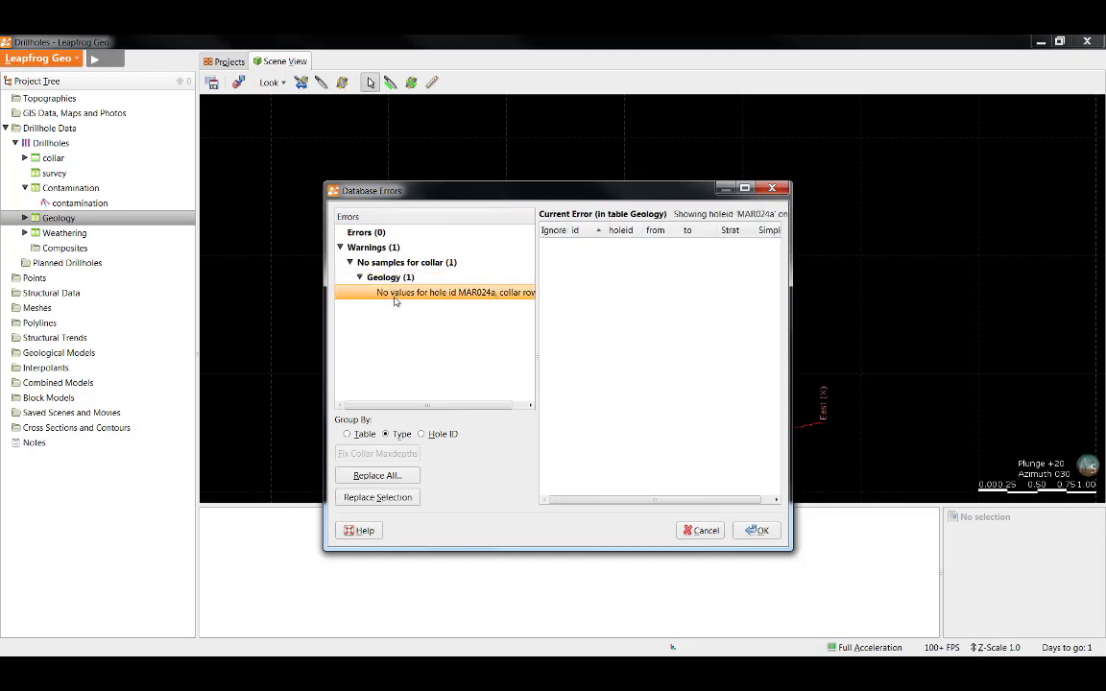
left_click(710, 530)
Examine the Weathering table's No samples for collar warning down to the affected hole
right_click(67, 236)
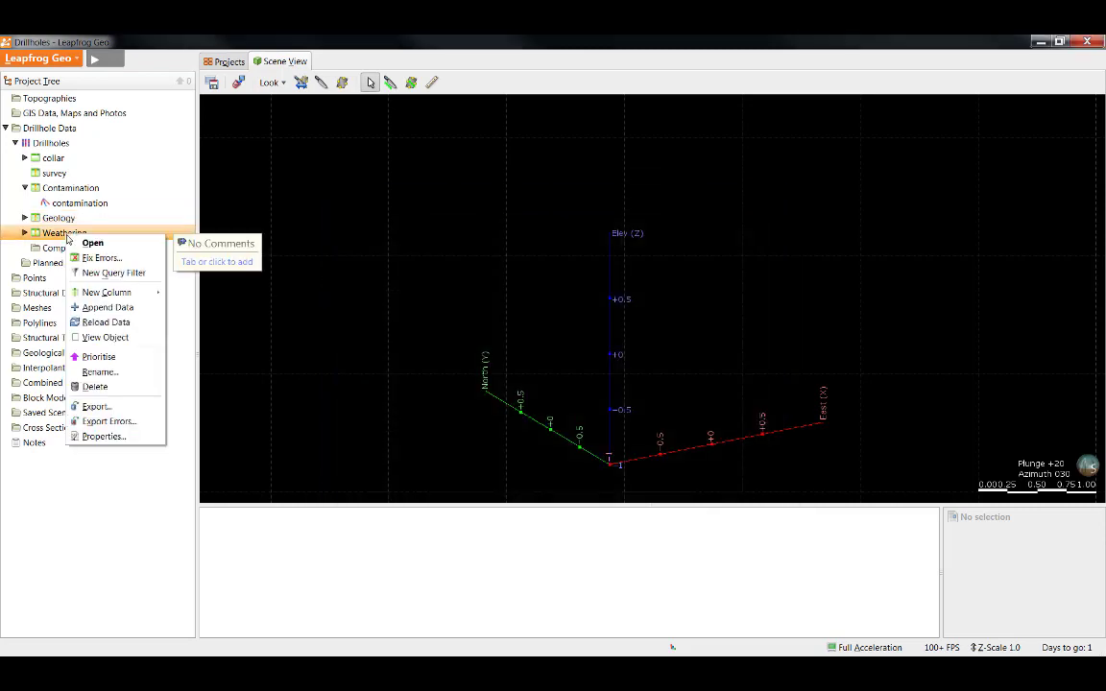
left_click(101, 256)
left_click(350, 262)
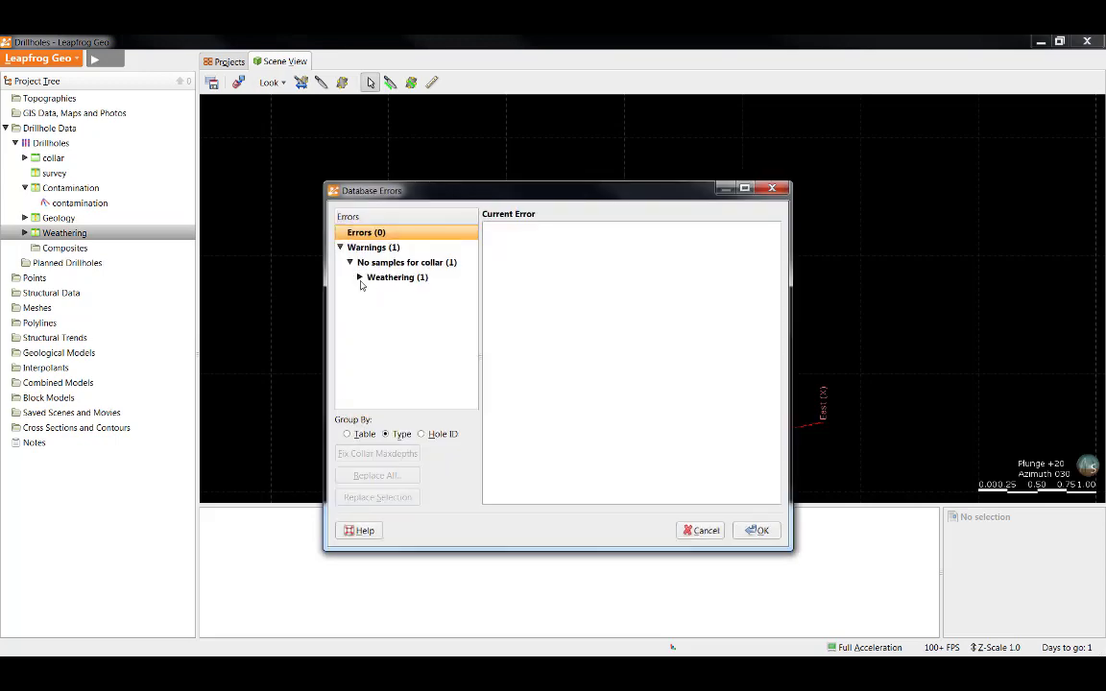
left_click(358, 279)
left_click(395, 293)
left_click(754, 530)
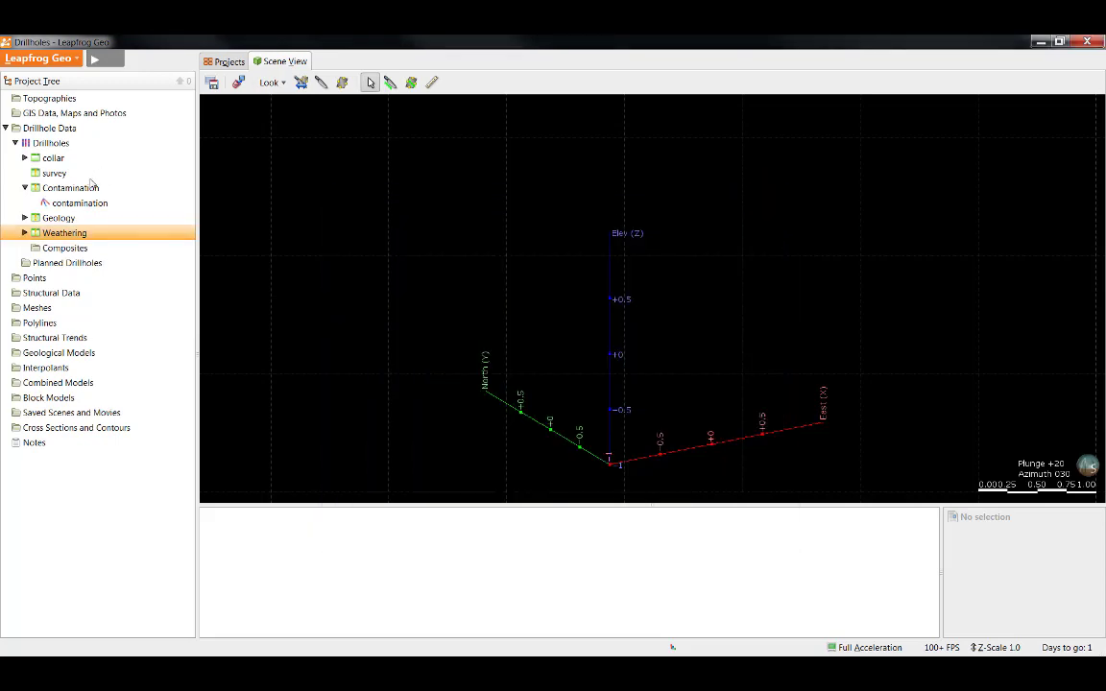
Look through the Contamination table's No samples for collar warnings and inspect the entry for hole MAR024a
right_click(82, 187)
mouse_move(115, 207)
left_click(231, 192)
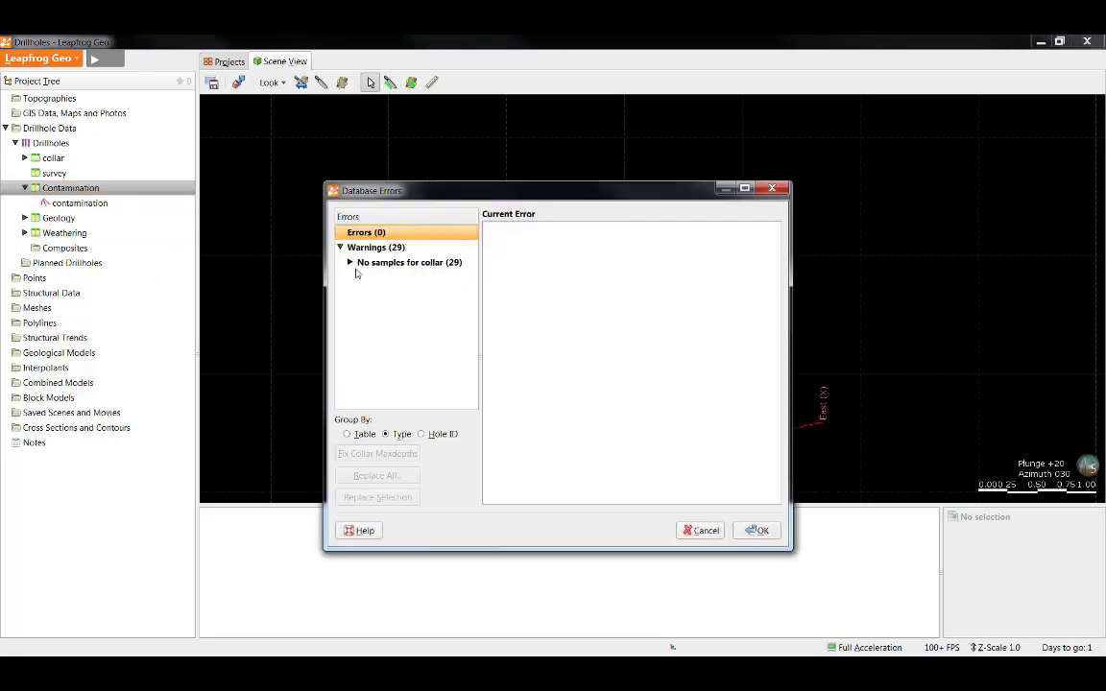
left_click(350, 262)
left_click(359, 277)
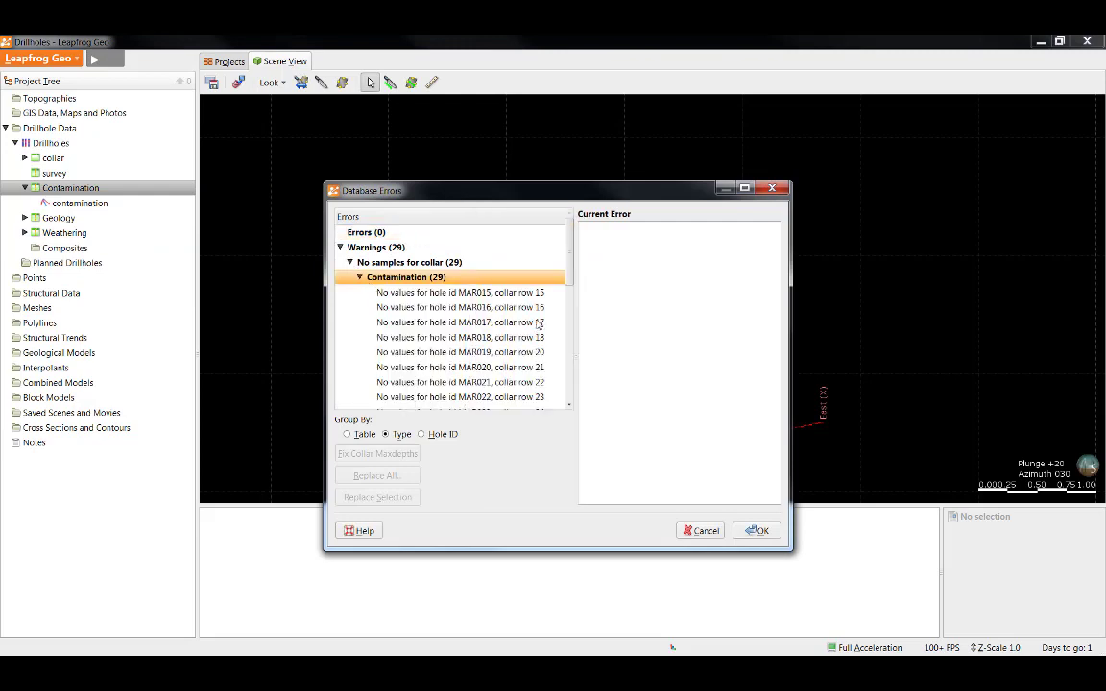
scroll(532, 329, "down", 3)
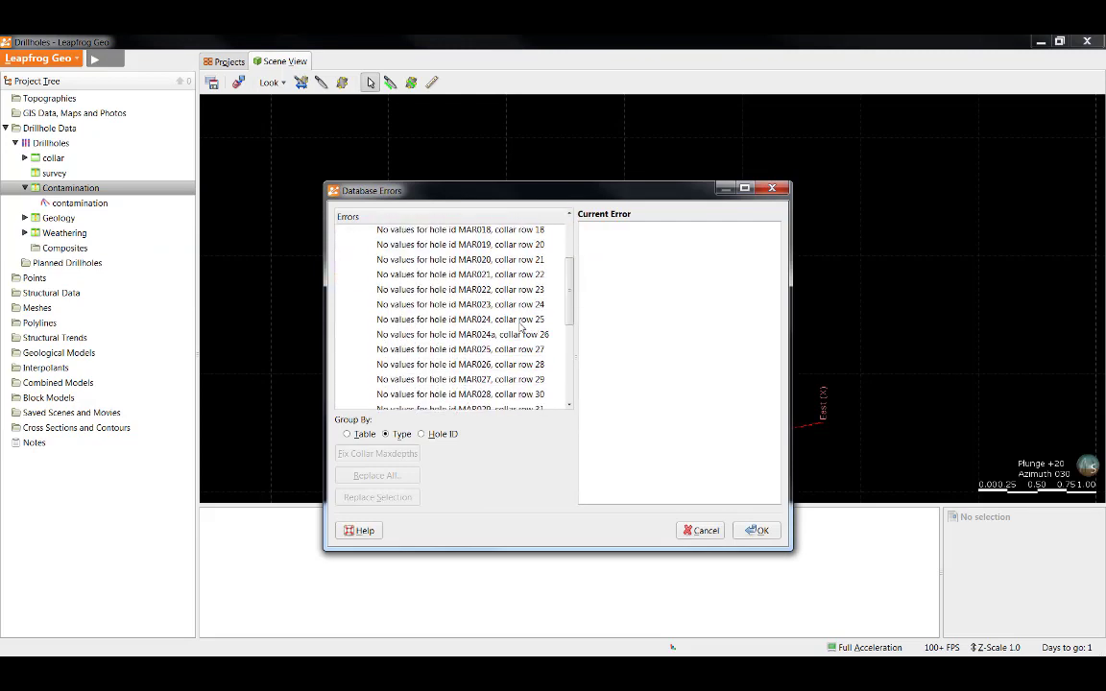
left_click(499, 334)
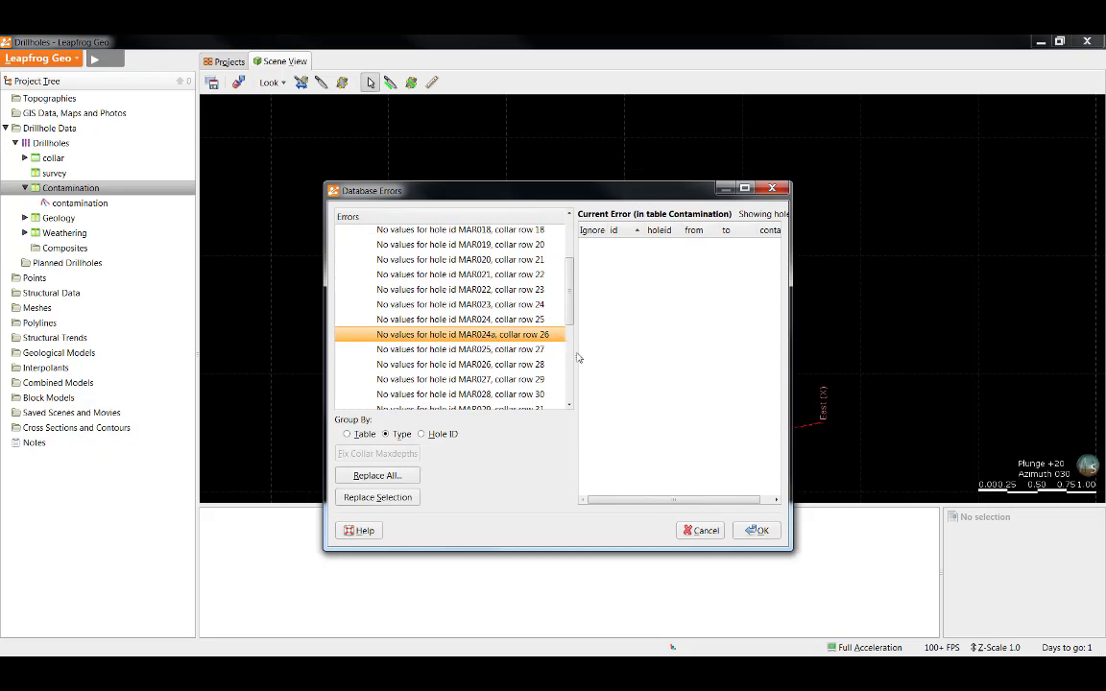
left_click(758, 530)
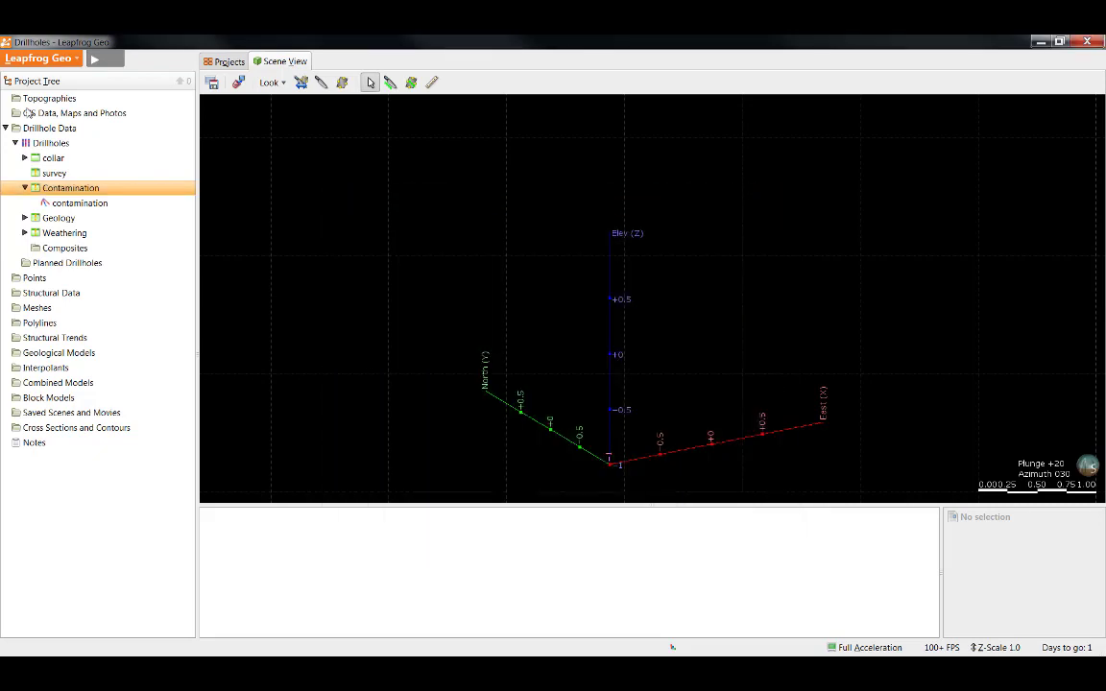
Query the collar table for mar024a, mark that hole's row as ignored, and apply the change
left_click(55, 159)
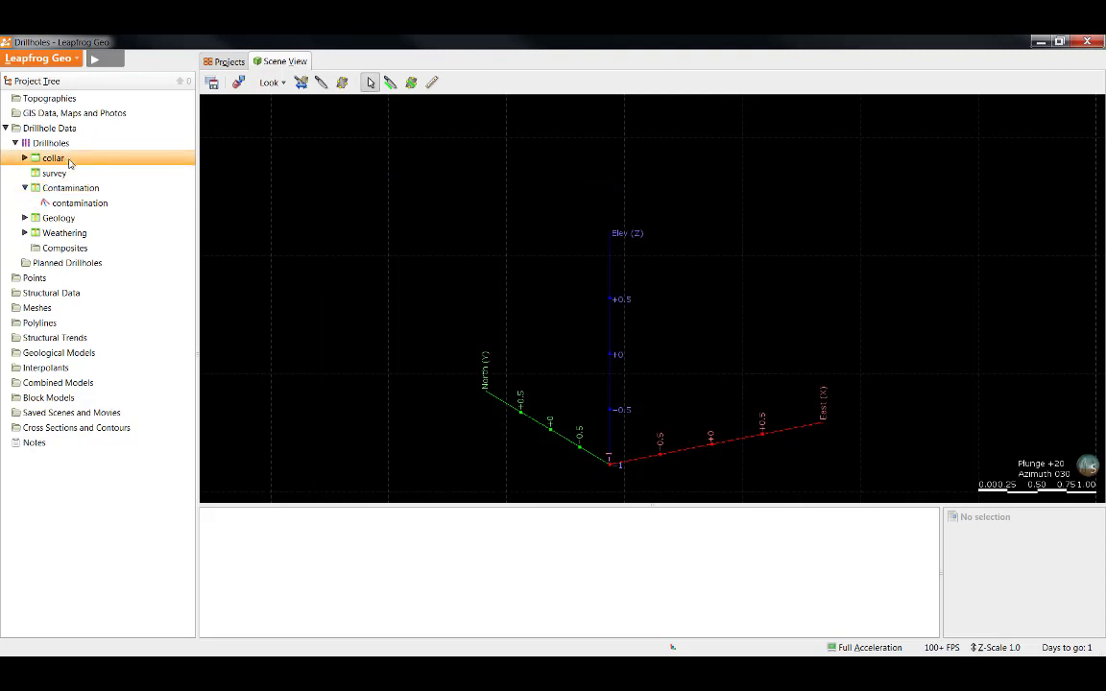
double_click(68, 159)
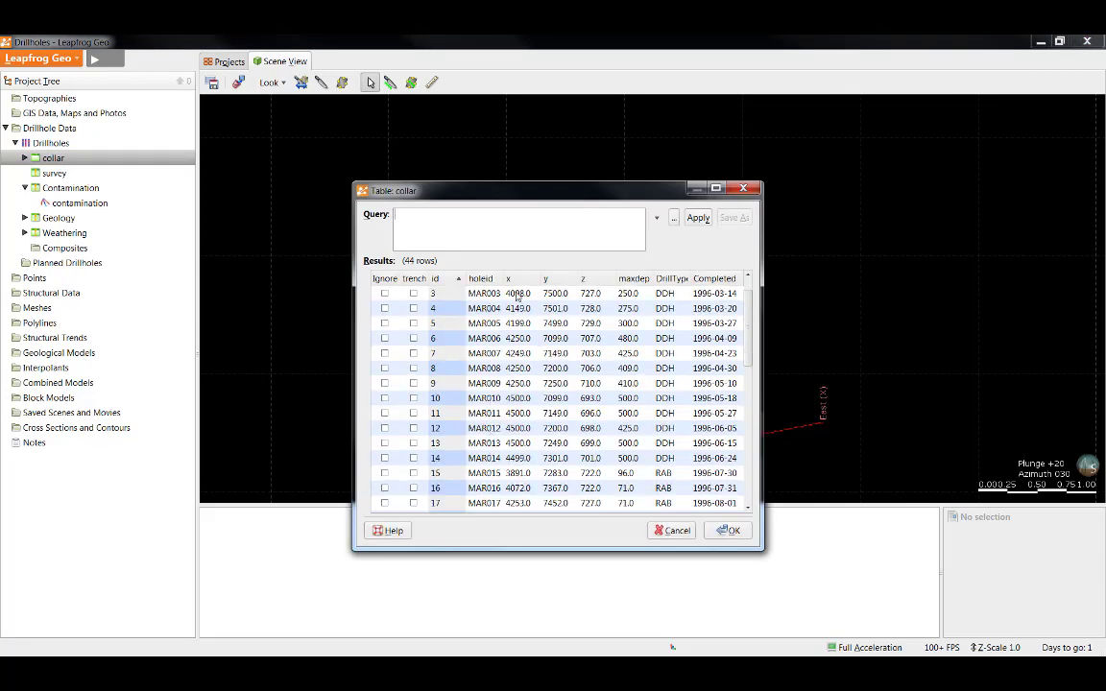
type("mar024a")
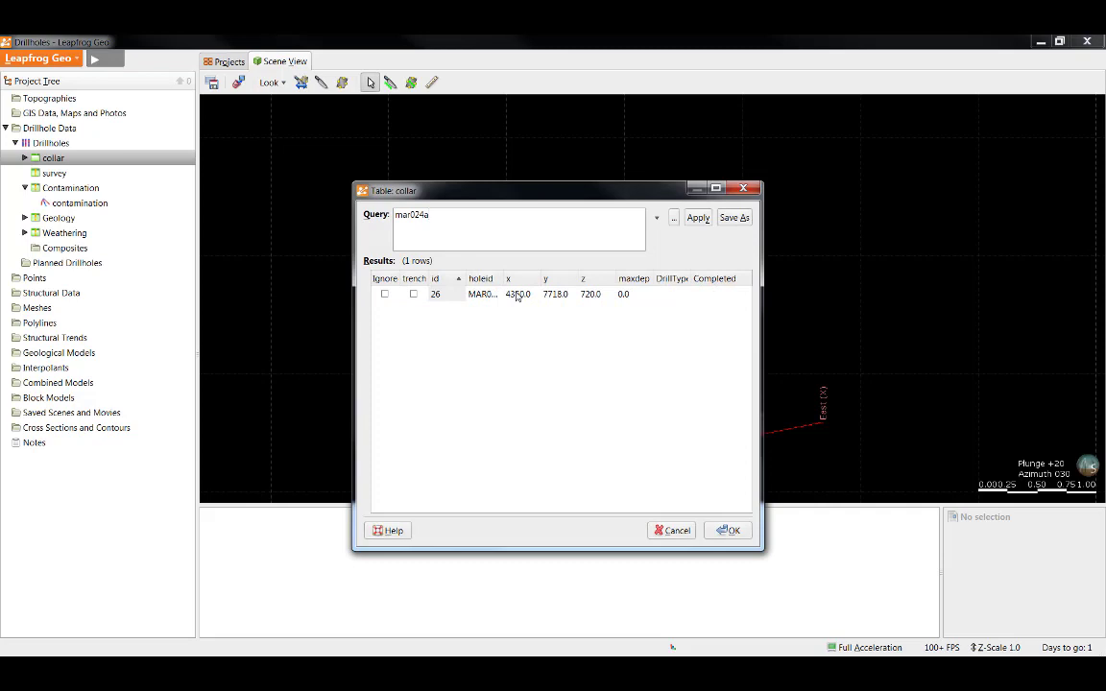
left_click(384, 294)
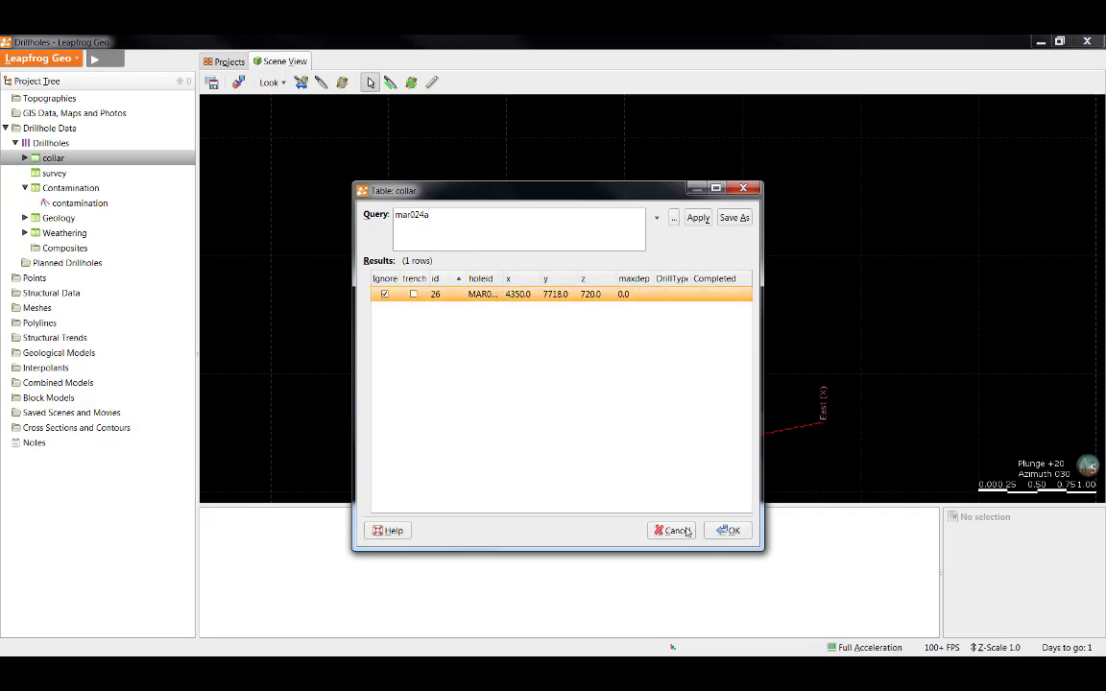
left_click(730, 530)
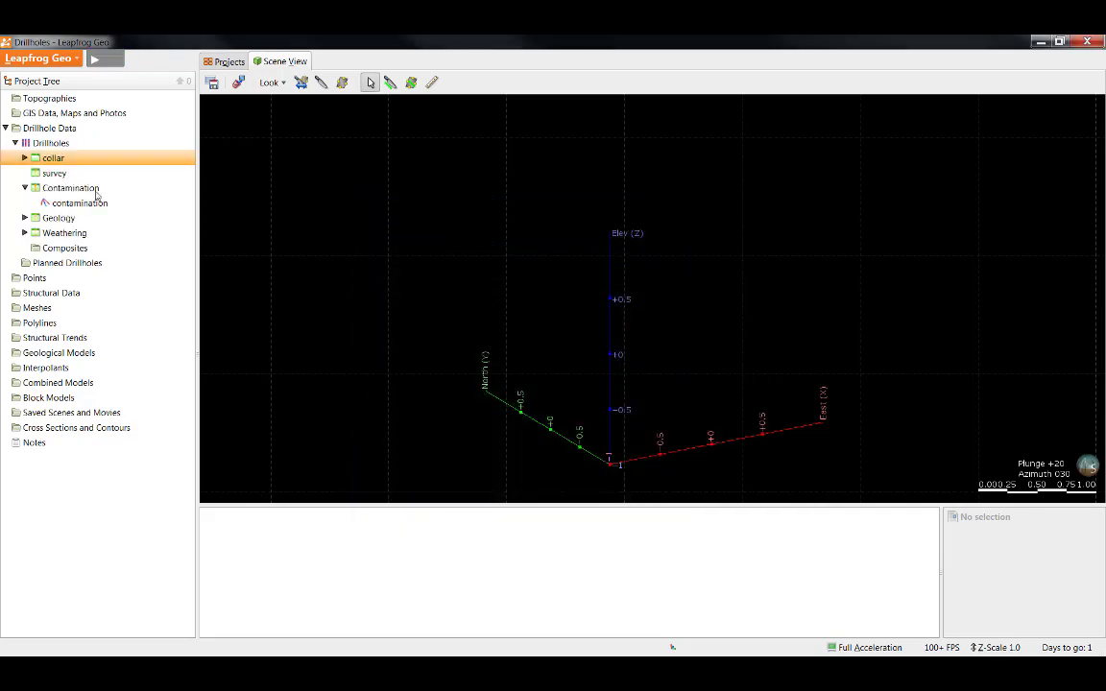
Recheck the Contamination table's remaining No samples for collar warnings
right_click(96, 195)
left_click(114, 212)
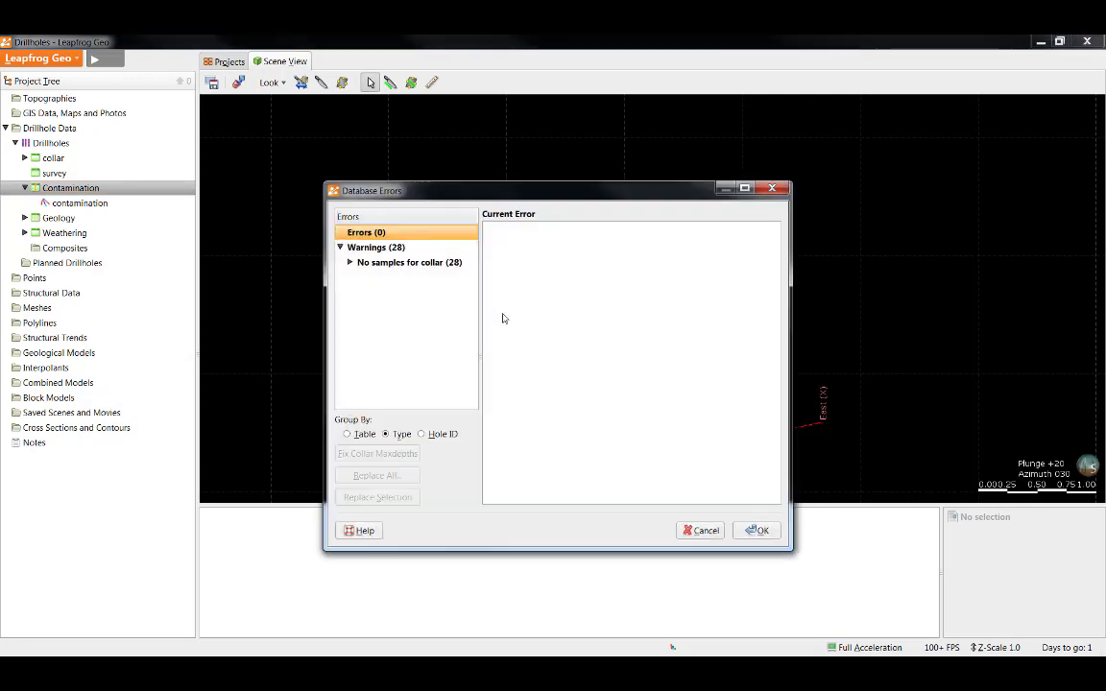
left_click(364, 263)
left_click(351, 262)
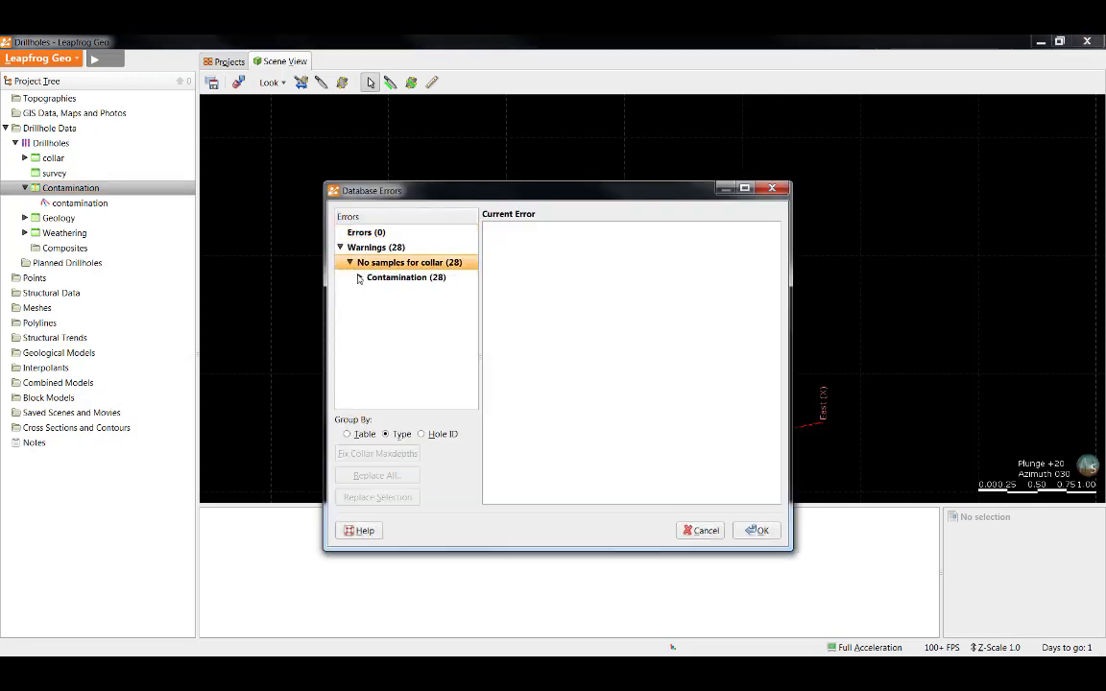
left_click(358, 278)
left_click(758, 530)
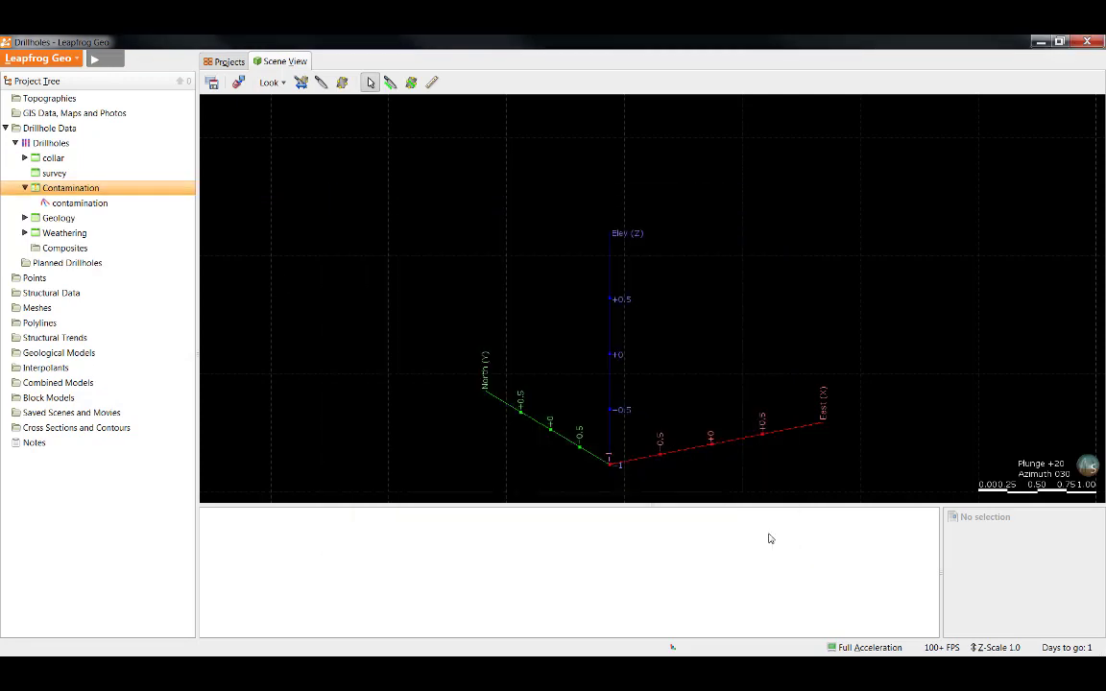